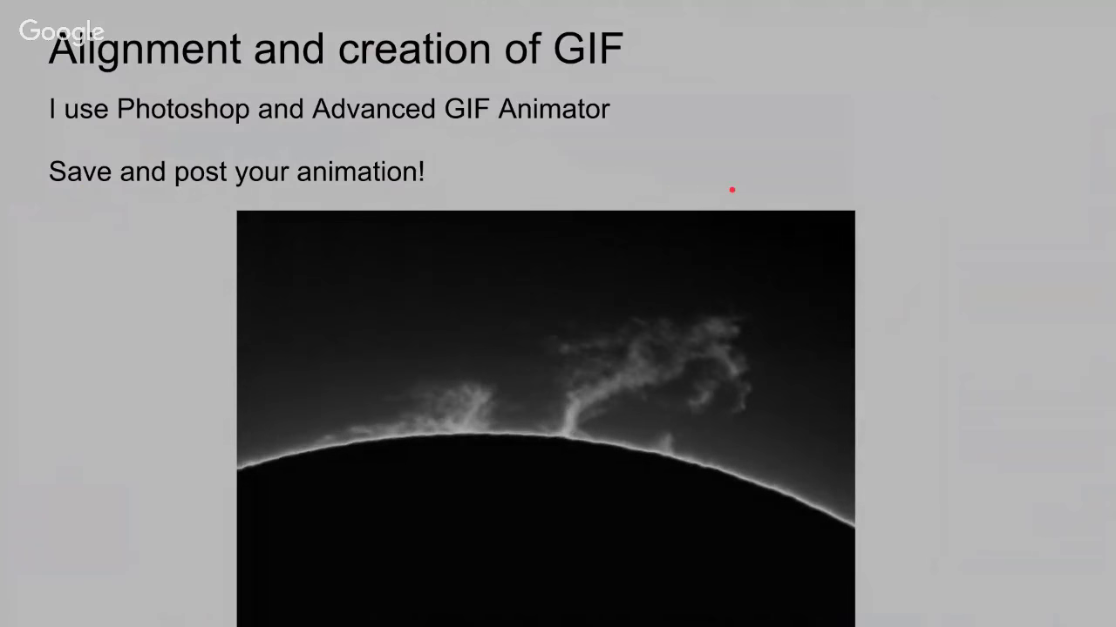
Step: Switch to Photoshop and load Tree Prom 392017 1.tif through 5.tif as layers with the Load Files into Stack script
key(super+Tab)
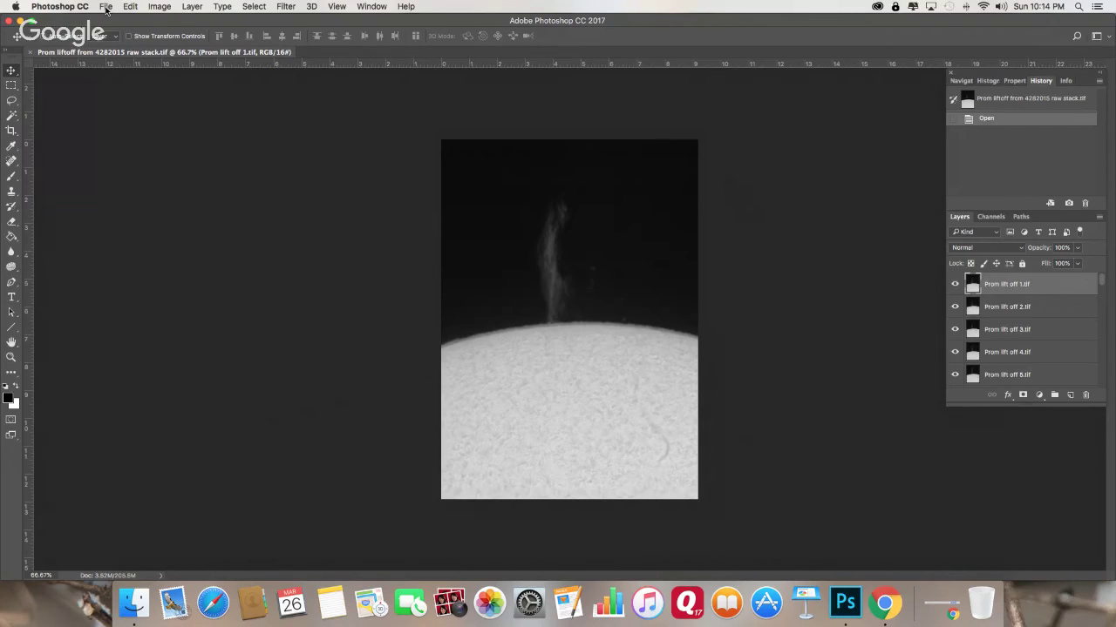
click(103, 7)
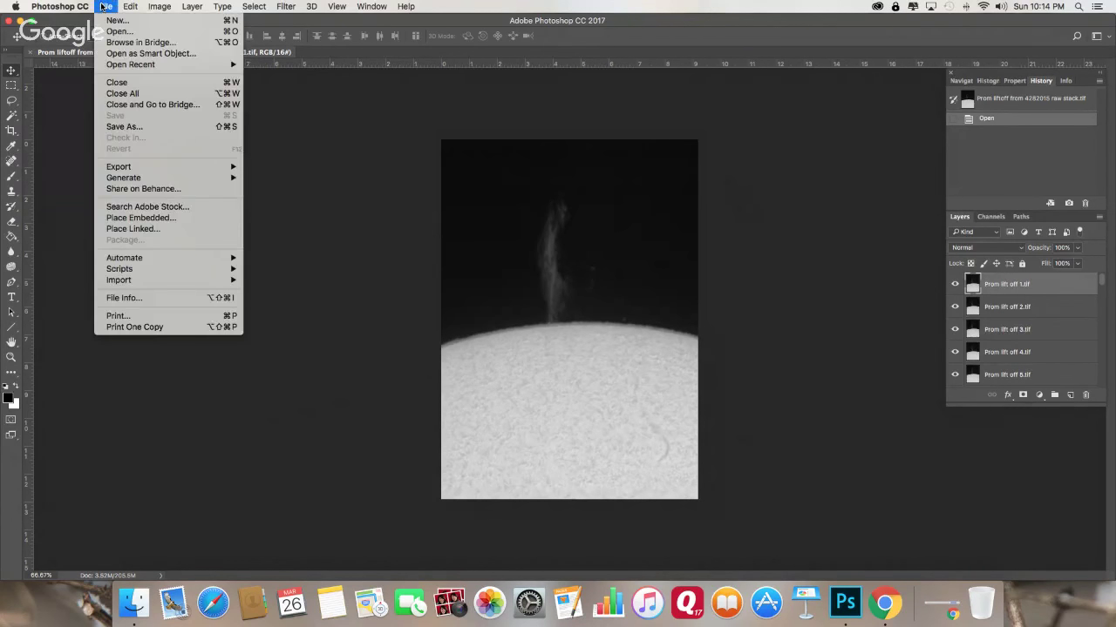
mouse_move(118, 270)
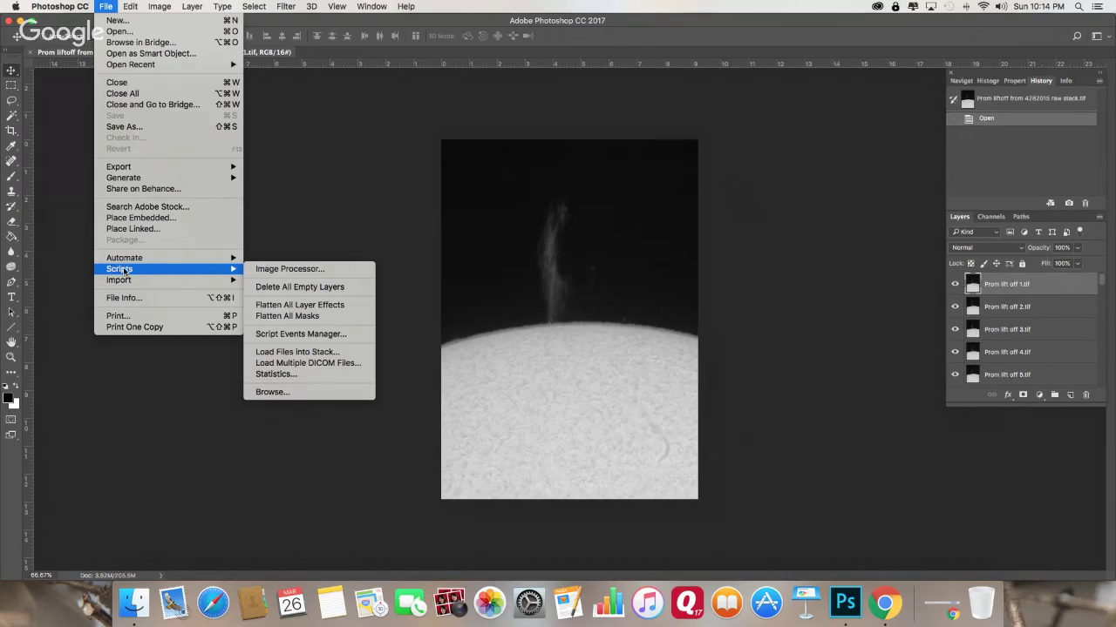
click(305, 354)
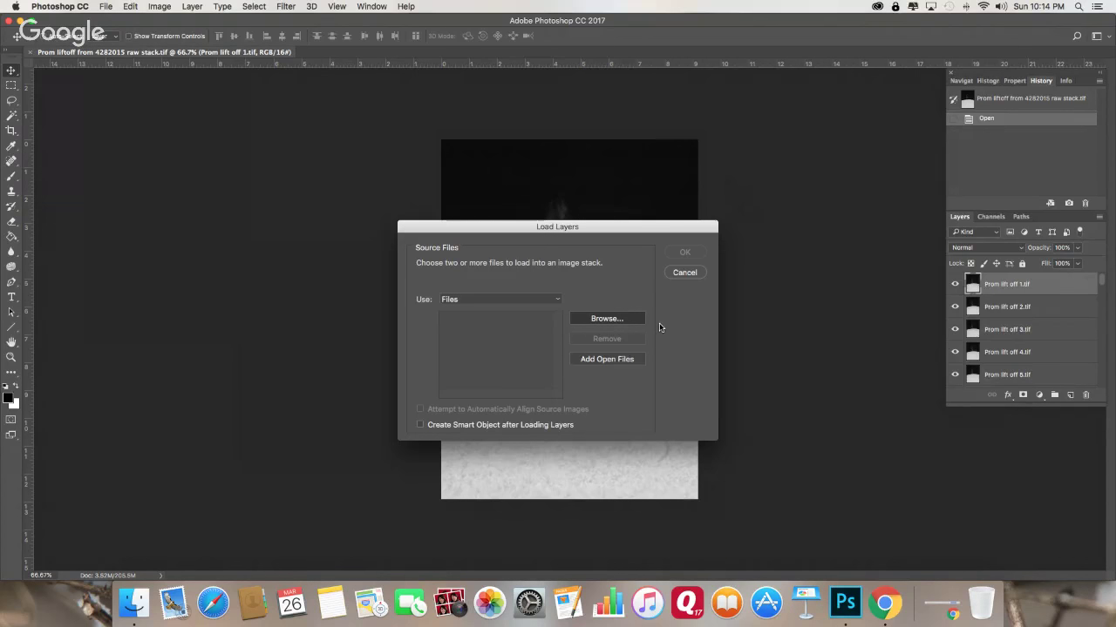
click(608, 318)
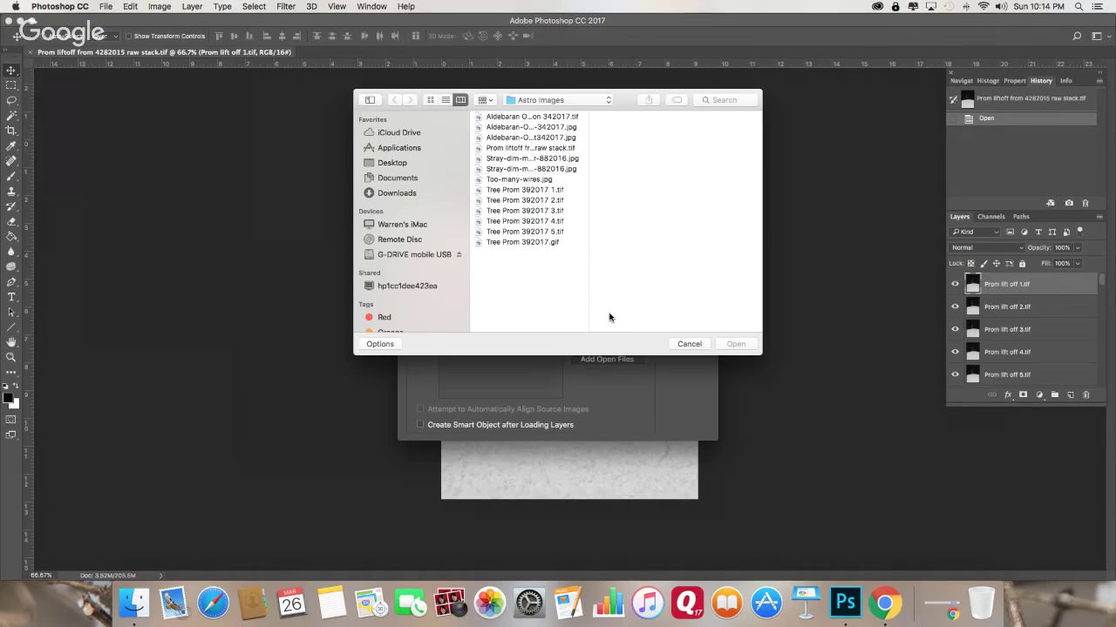
click(510, 192)
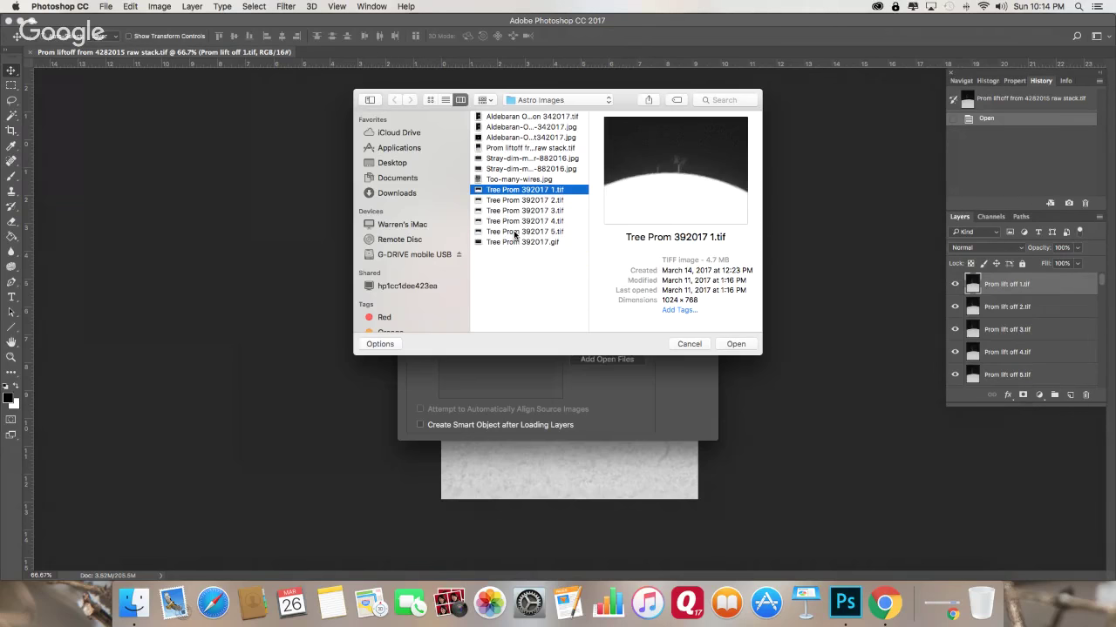
shift+click(514, 232)
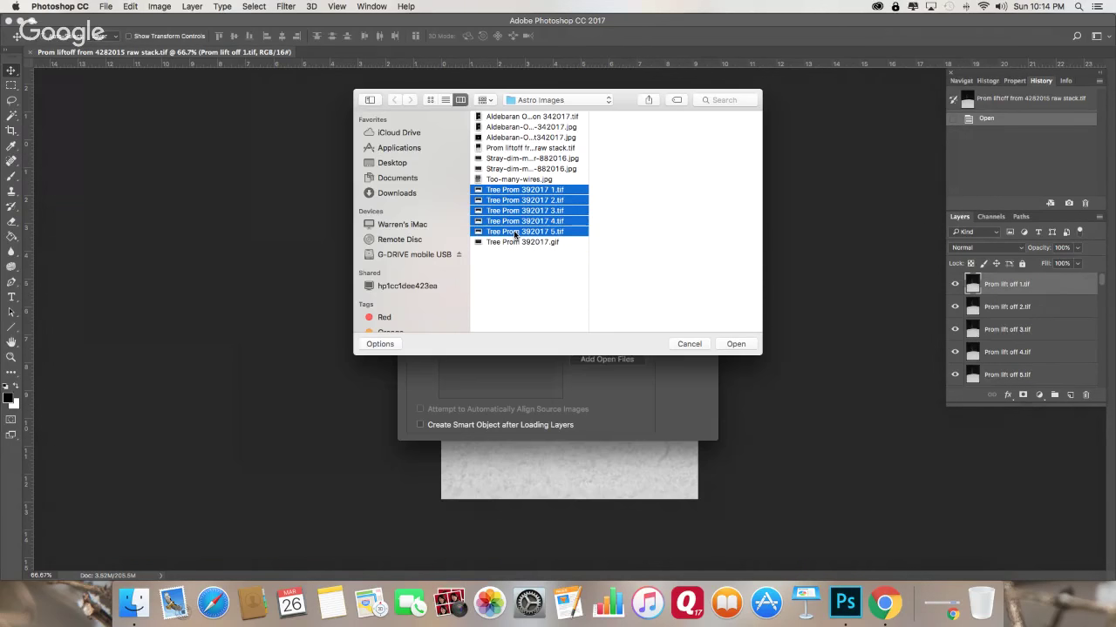
click(745, 346)
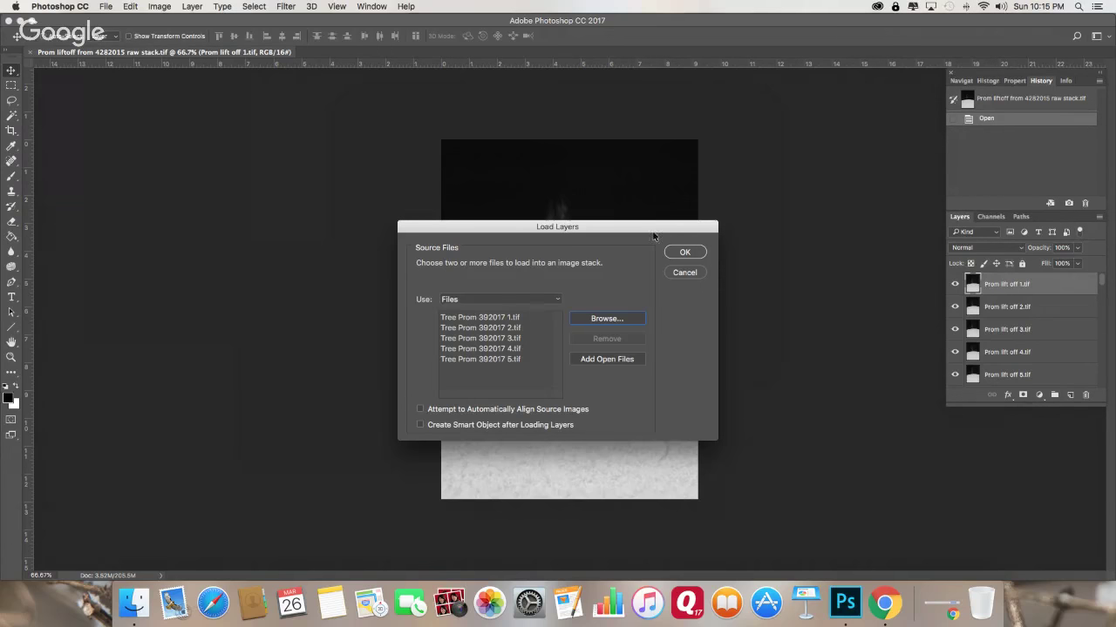
click(696, 252)
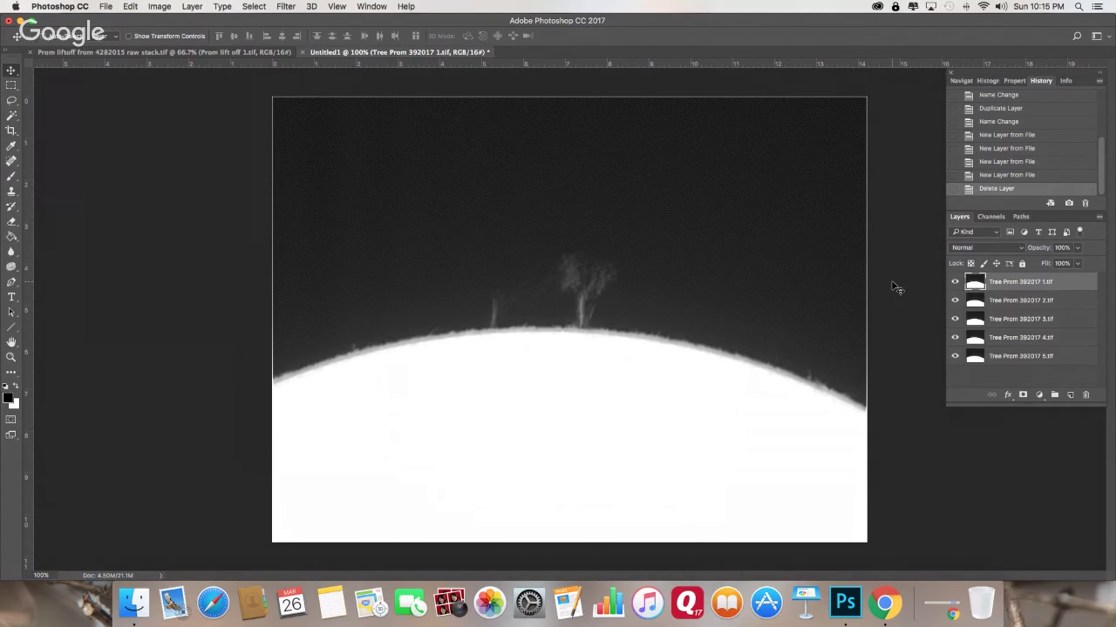
Step: Compare the Tree Prom 392017 2.tif layer with layer 1 and nudge it upward to match the solar limb's height
click(1005, 306)
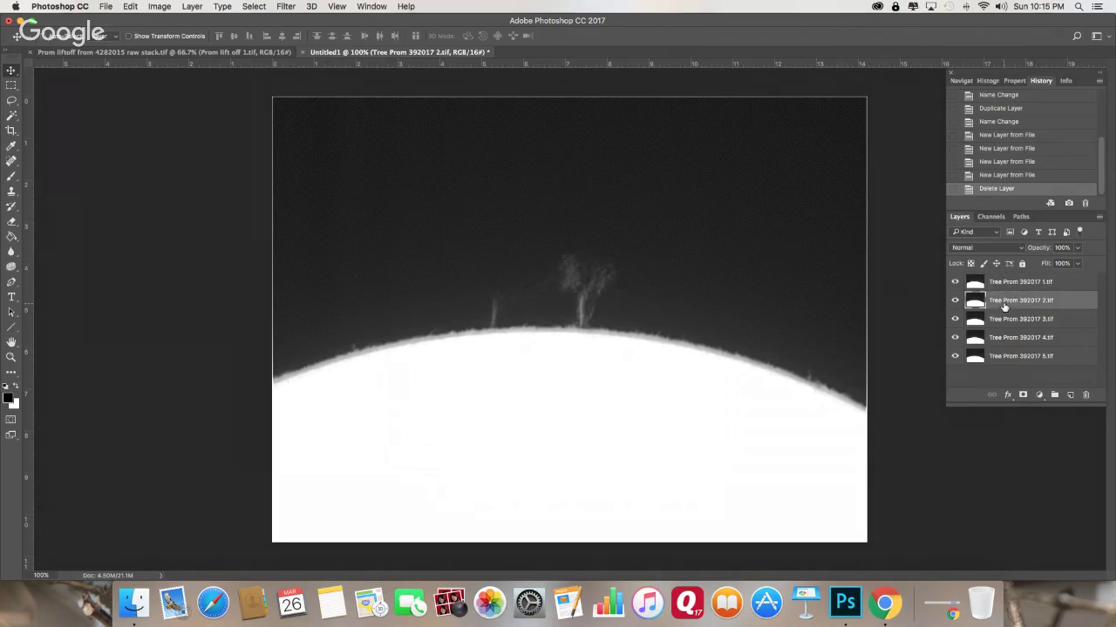
click(953, 283)
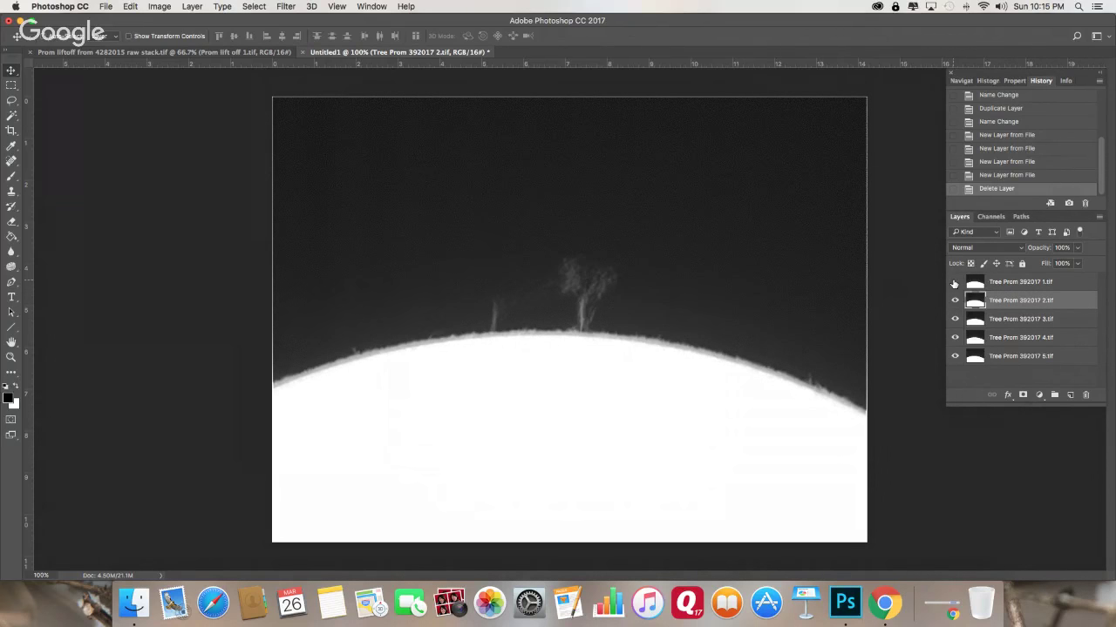
click(953, 283)
click(953, 283)
click(953, 283)
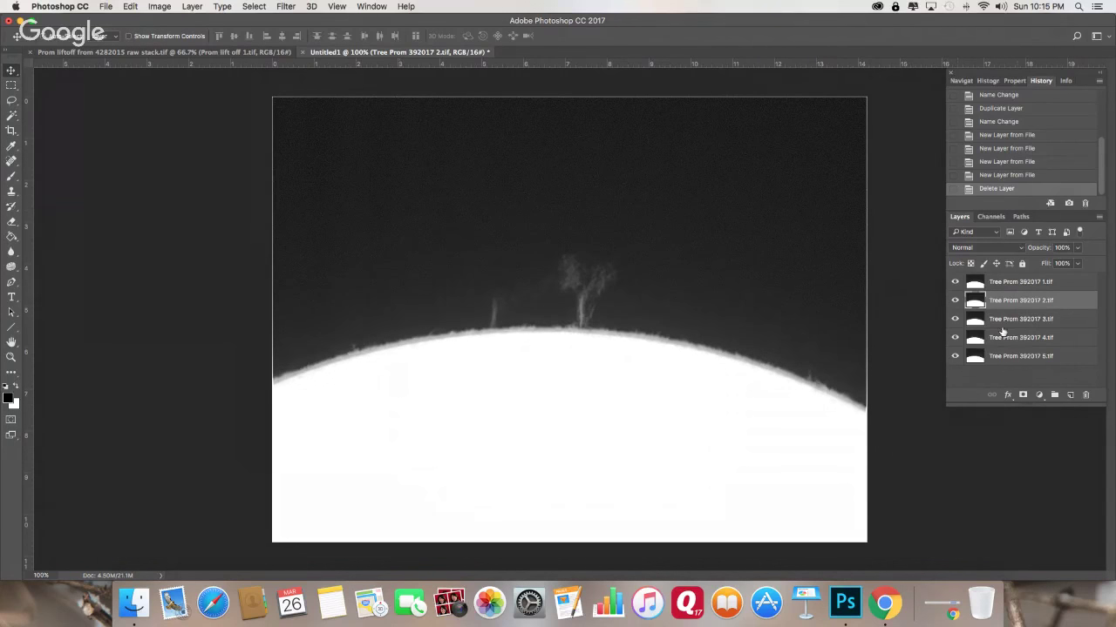
click(953, 284)
key(Up)
key(Up)
key(Up)
key(Up)
key(Up)
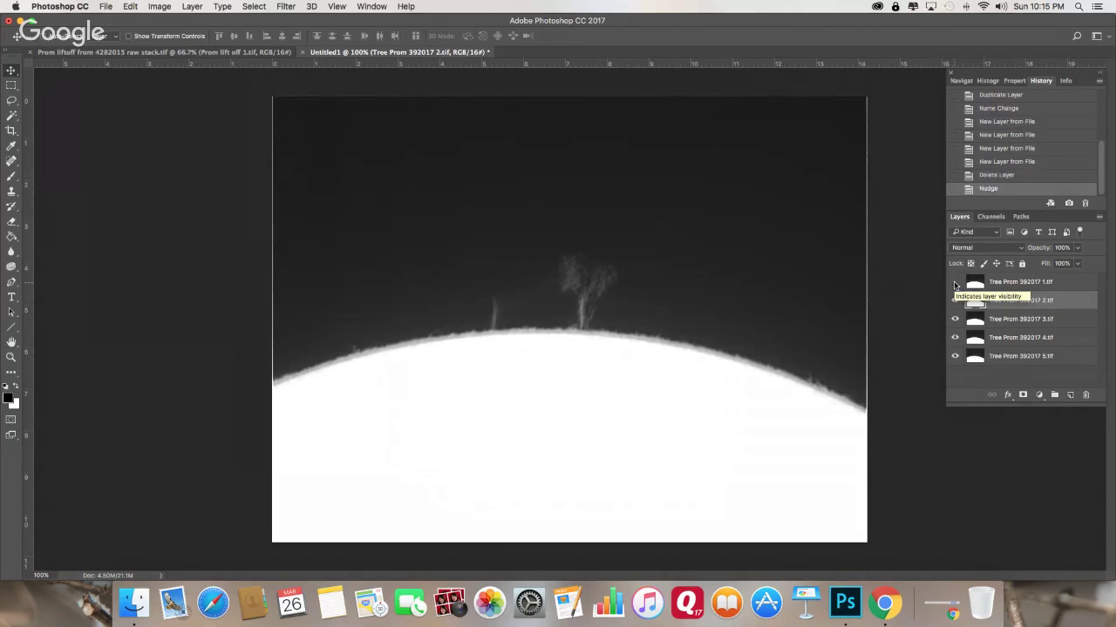
key(Up)
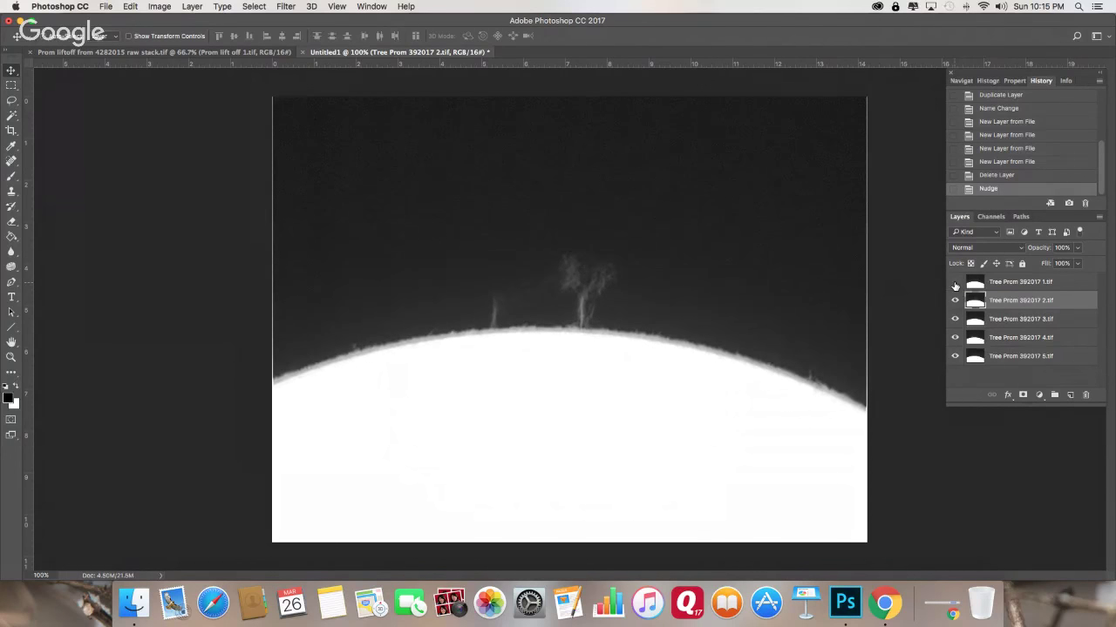
Step: Nudge the Tree Prom 392017 2.tif layer left to align the prominences, checking it against layer 1
key(Left)
key(Left)
key(Left)
key(Left)
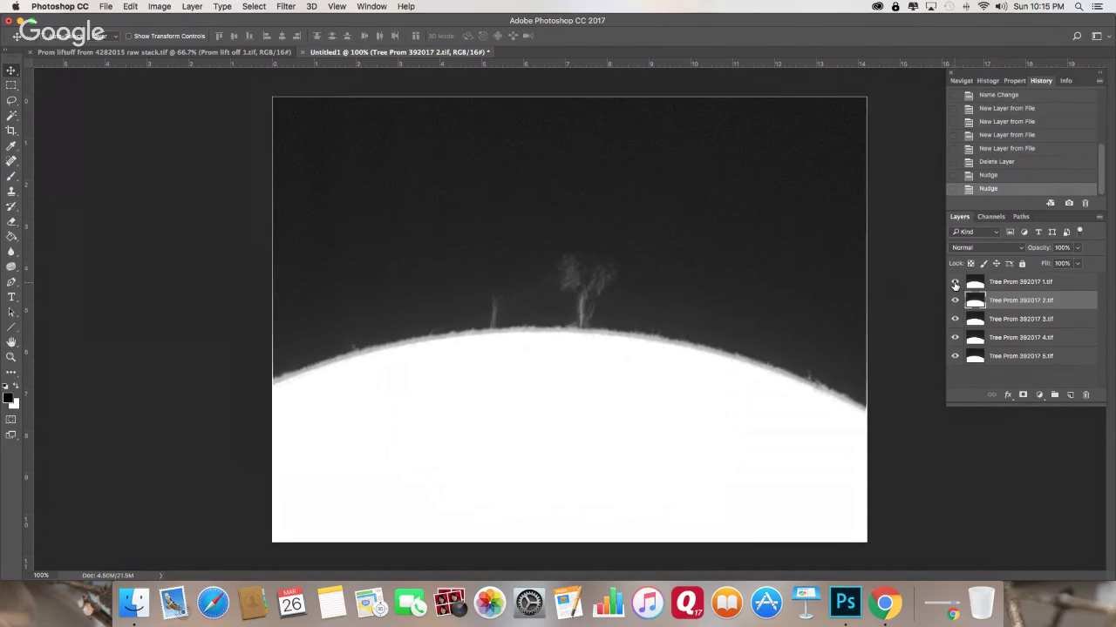
click(954, 284)
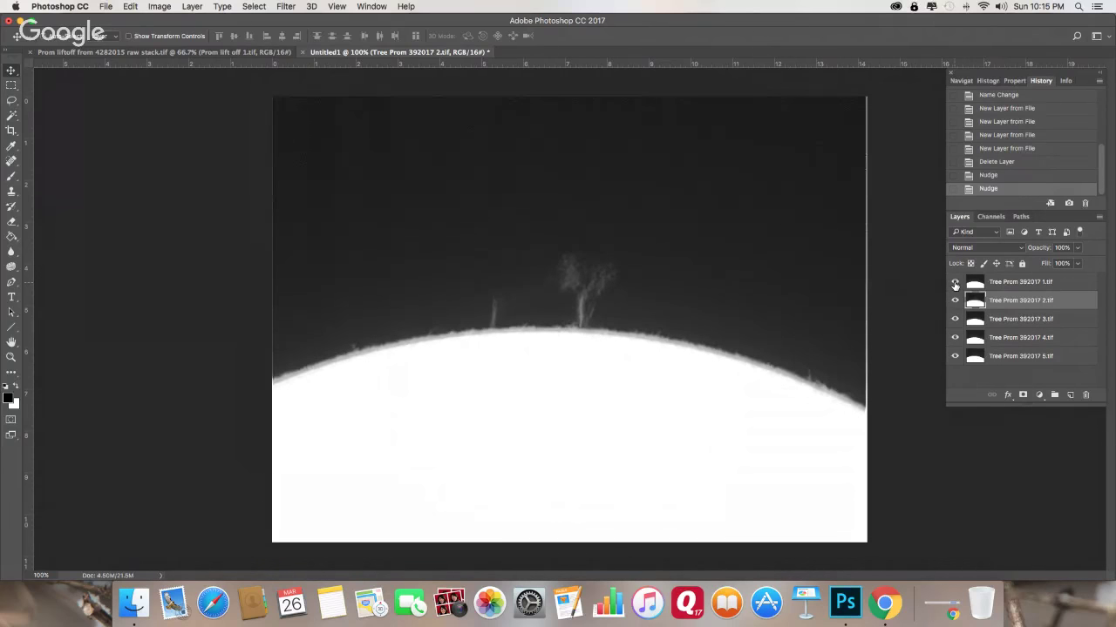
click(954, 284)
click(954, 284)
Step: Hide layer 2 and nudge the Tree Prom 392017 3.tif layer up and left toward layer 2's limb position
click(1005, 320)
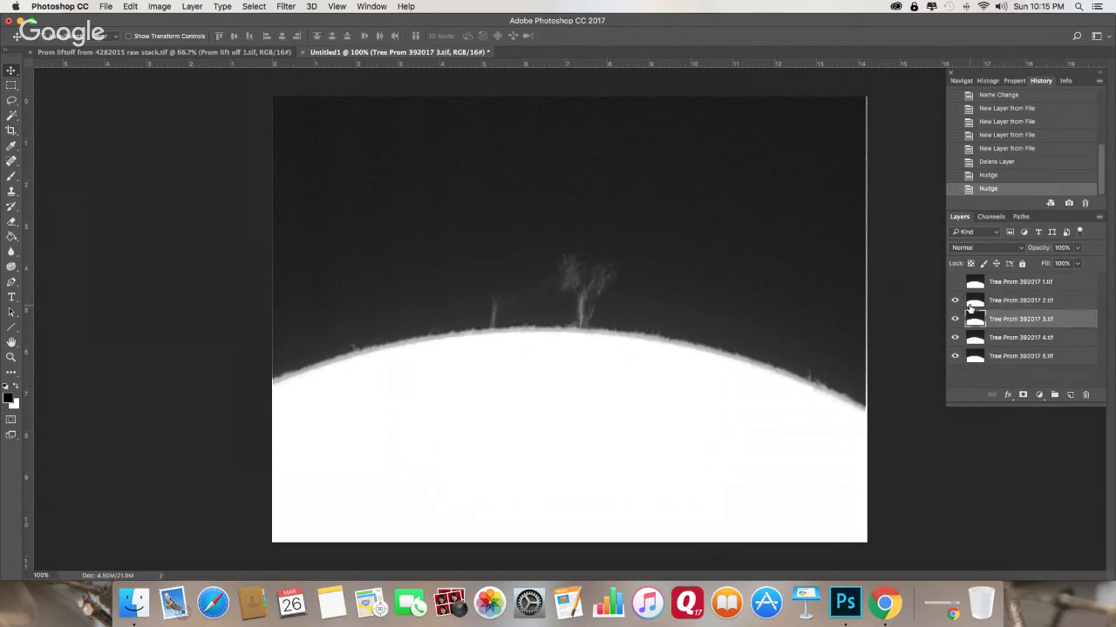
click(955, 301)
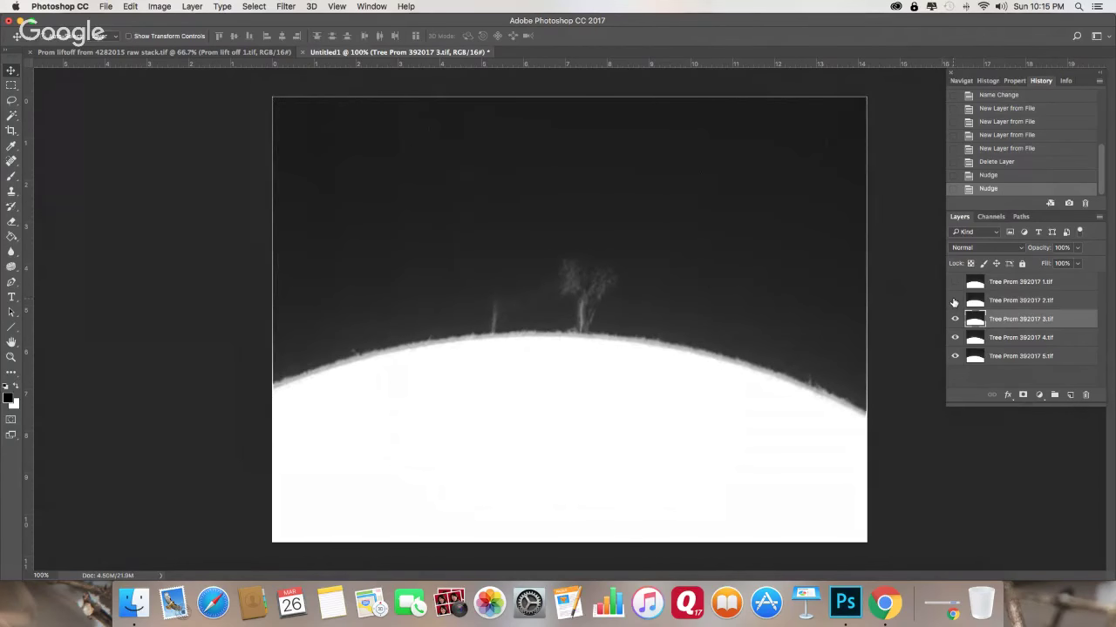
key(Up)
key(Up)
key(Up)
key(Up)
key(Up)
key(Up)
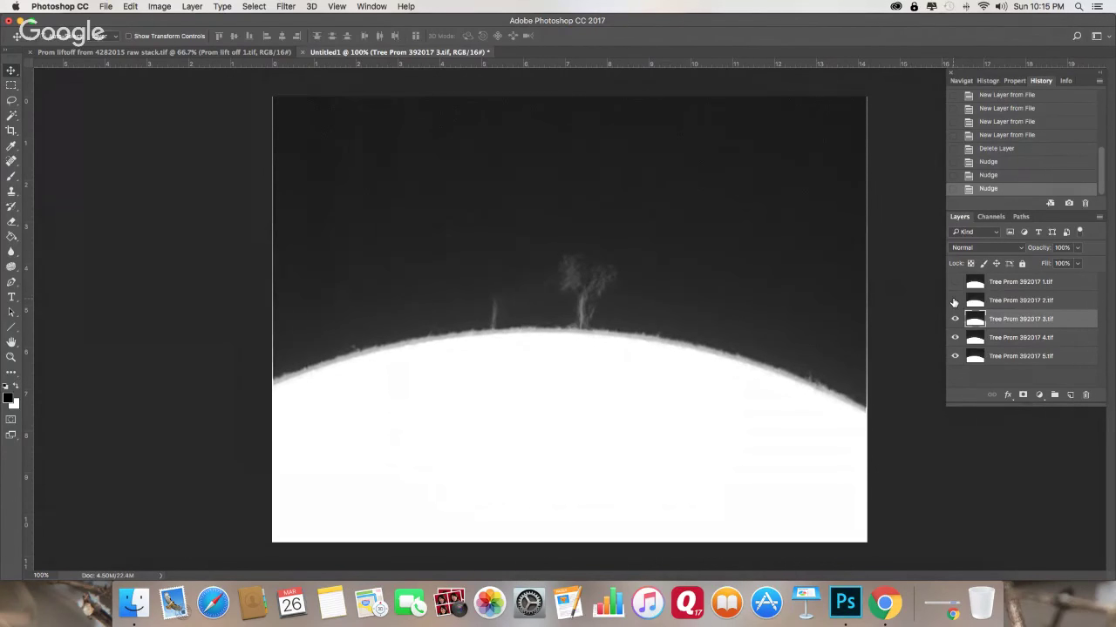
key(Left)
Step: Fine-tune the Tree Prom 392017 3.tif layer upward while toggling layer 2 for comparison, and leave layers 1 and 2 visible
click(955, 301)
key(Up)
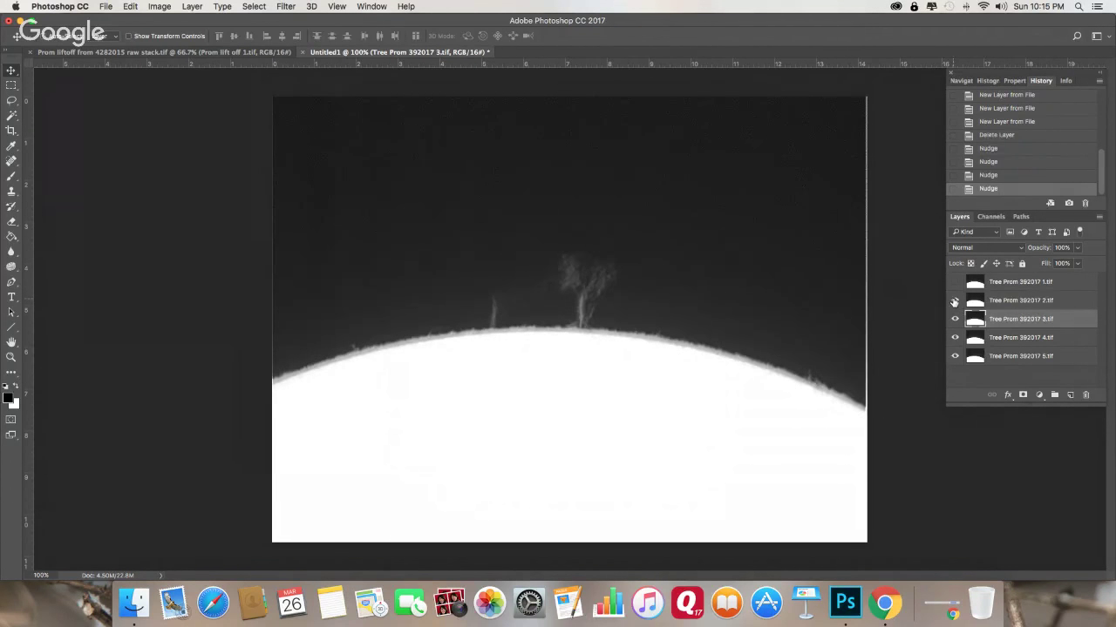
click(955, 301)
click(954, 300)
key(Up)
click(954, 300)
click(955, 300)
key(Up)
click(954, 301)
click(954, 301)
key(Up)
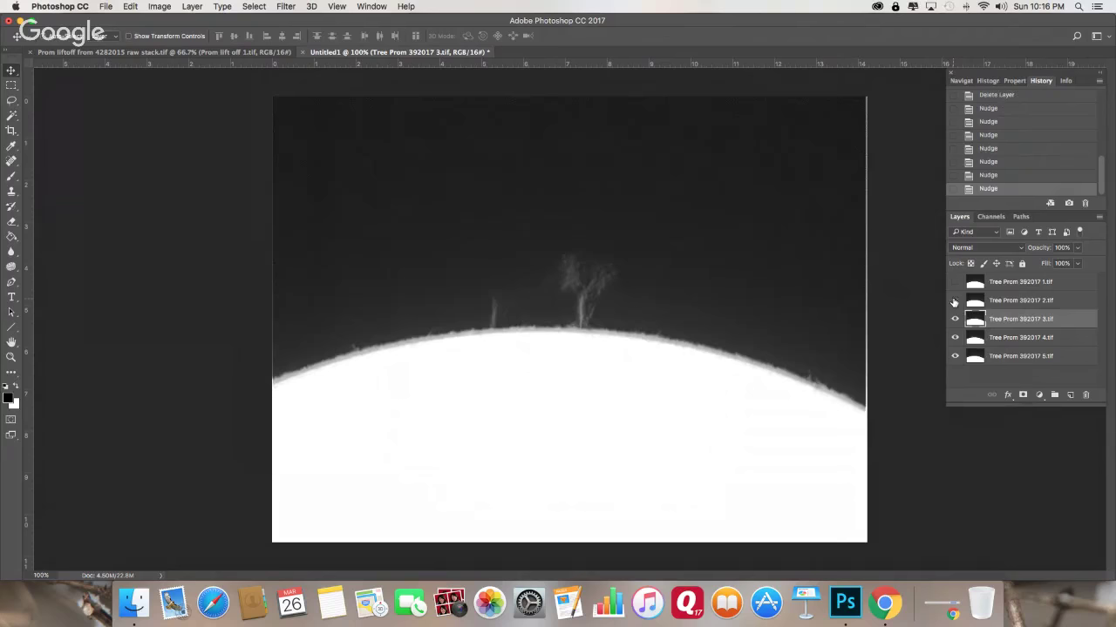
click(954, 301)
click(955, 301)
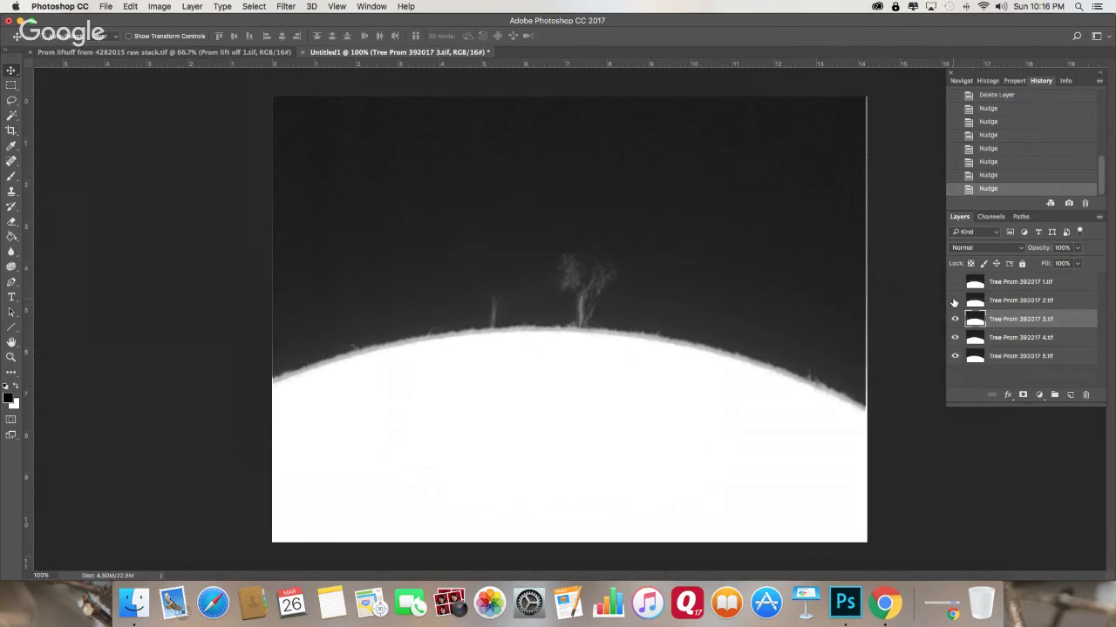
click(954, 301)
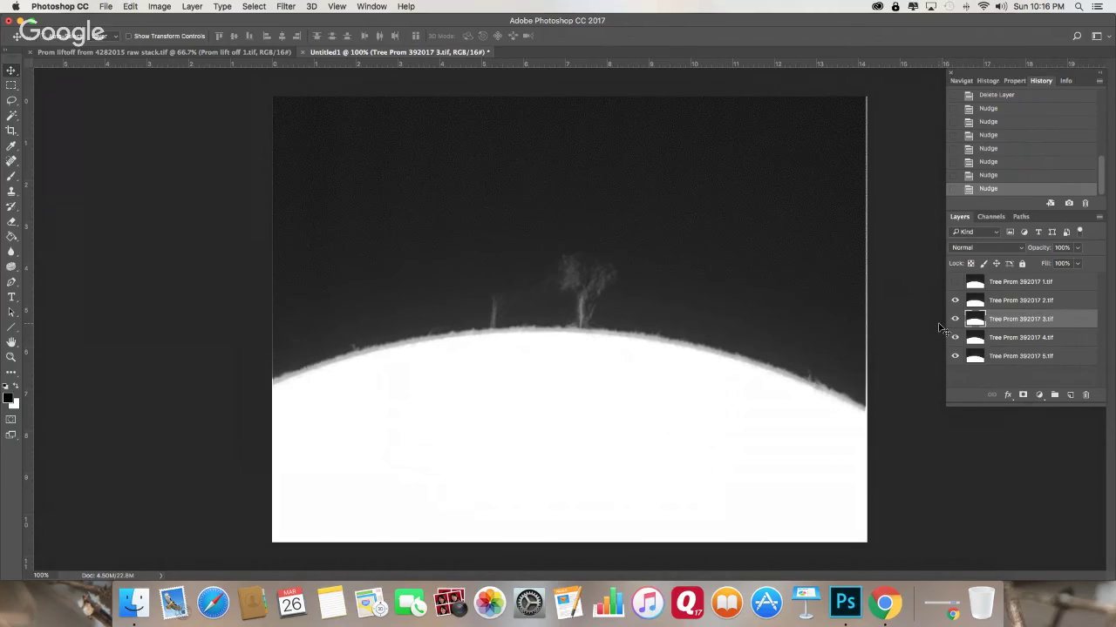
click(954, 281)
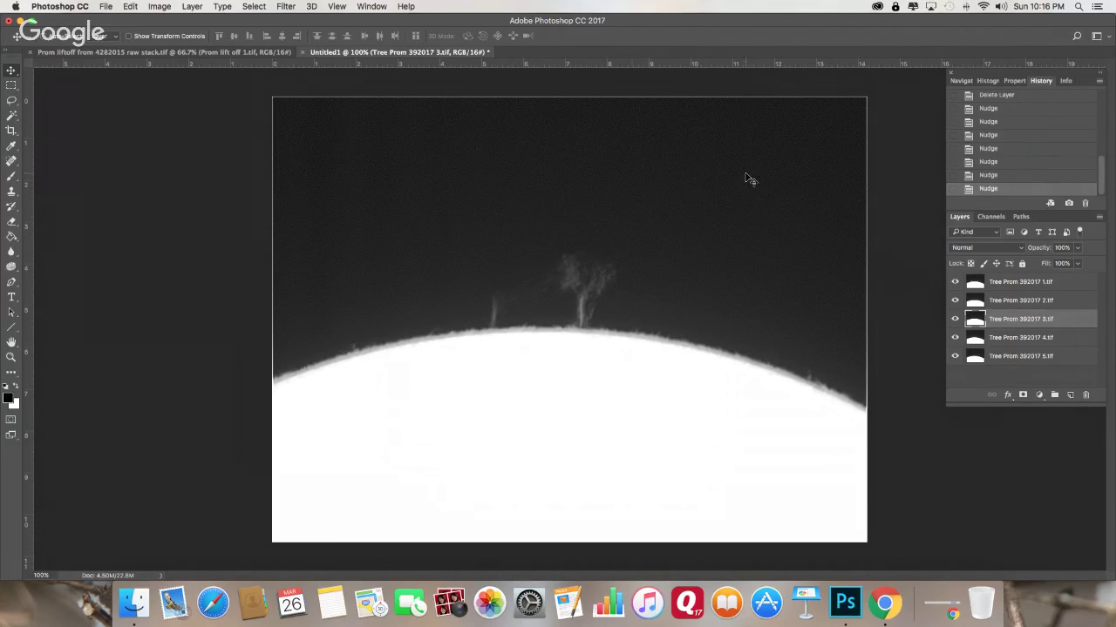
Step: Crop the image to a wide strip around the prominences and the upper part of the solar limb
click(9, 132)
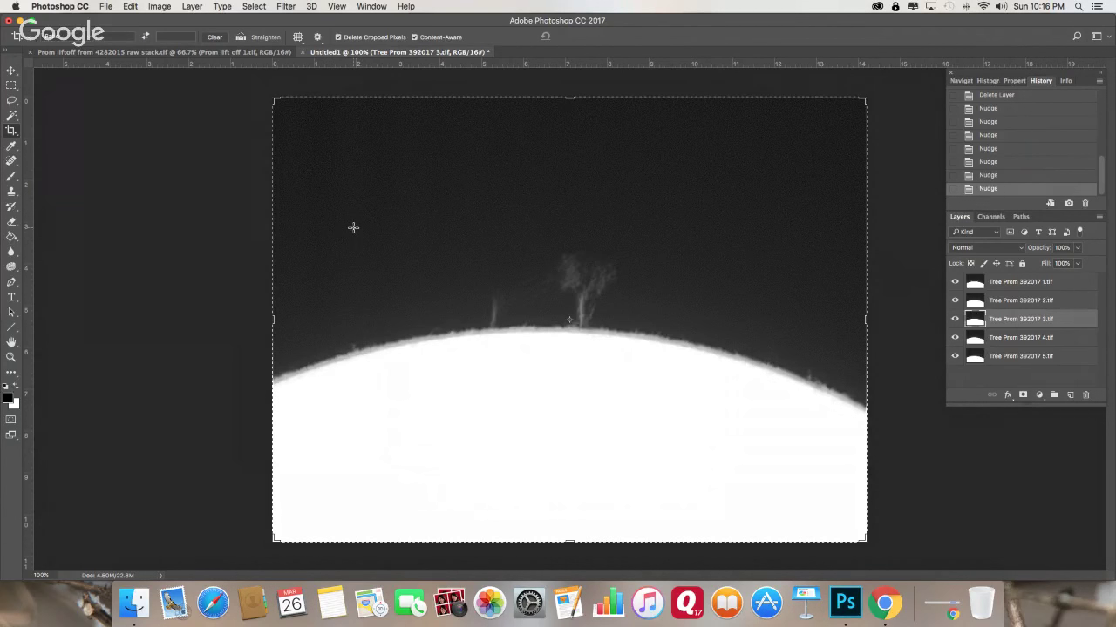
drag(353, 227, 767, 413)
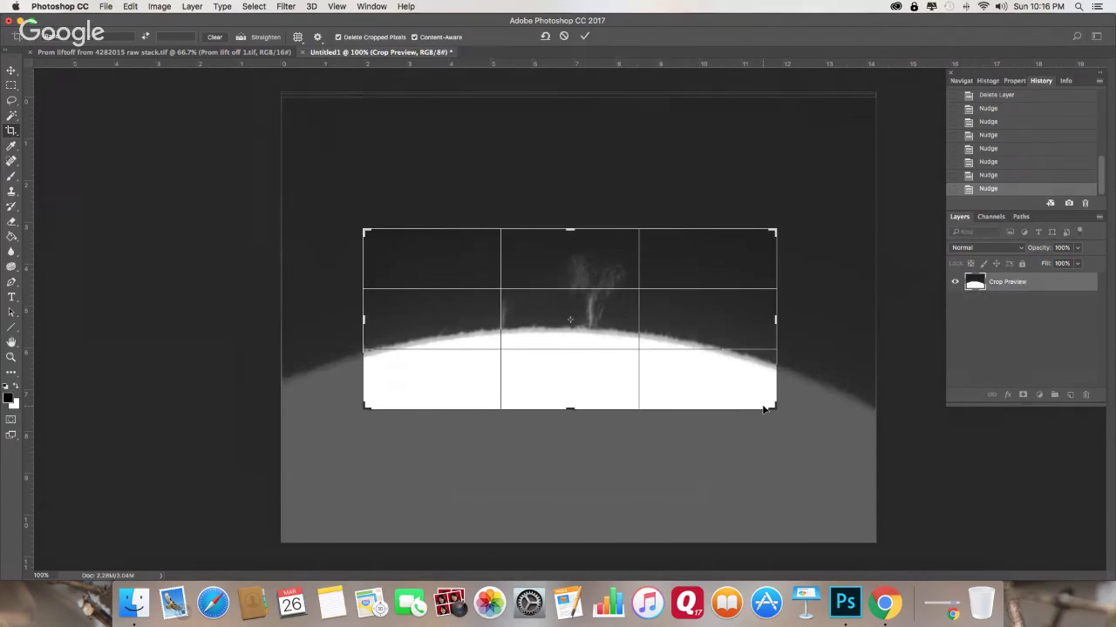
key(Return)
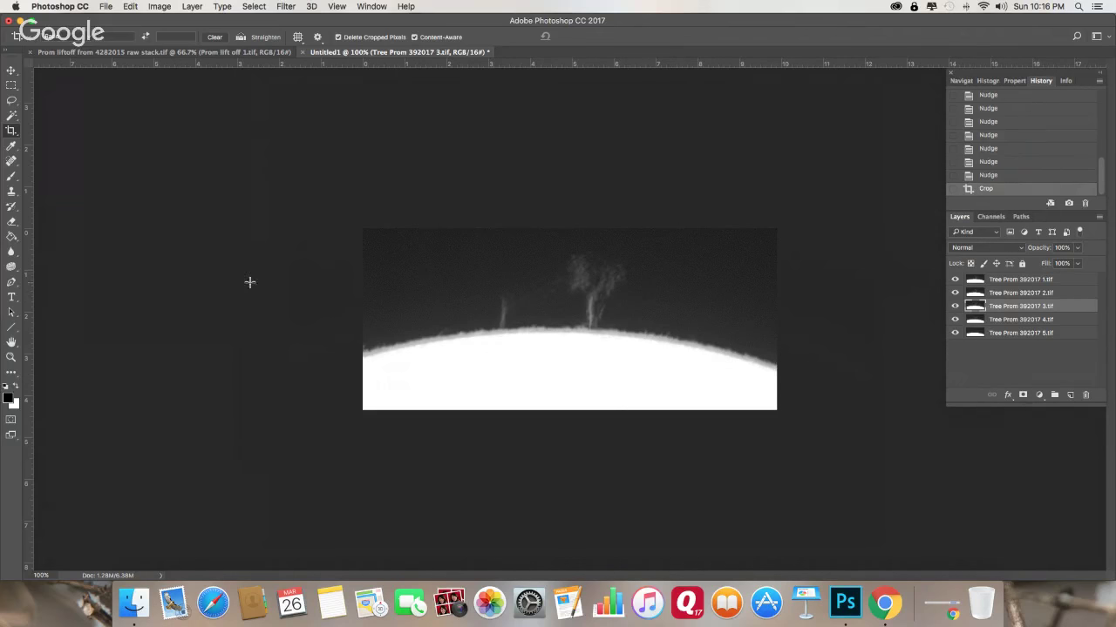
Step: Select the white solar disk with the Magic Wand and fill it with black (000000) on the Tree Prom 392017 3.tif layer
click(11, 115)
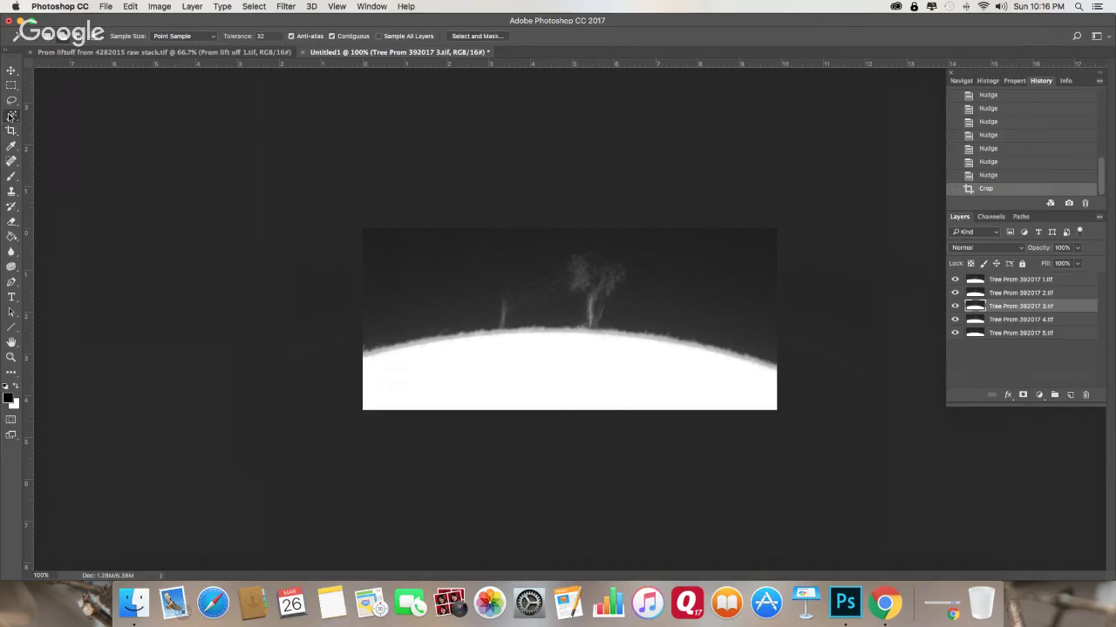
click(451, 354)
click(10, 399)
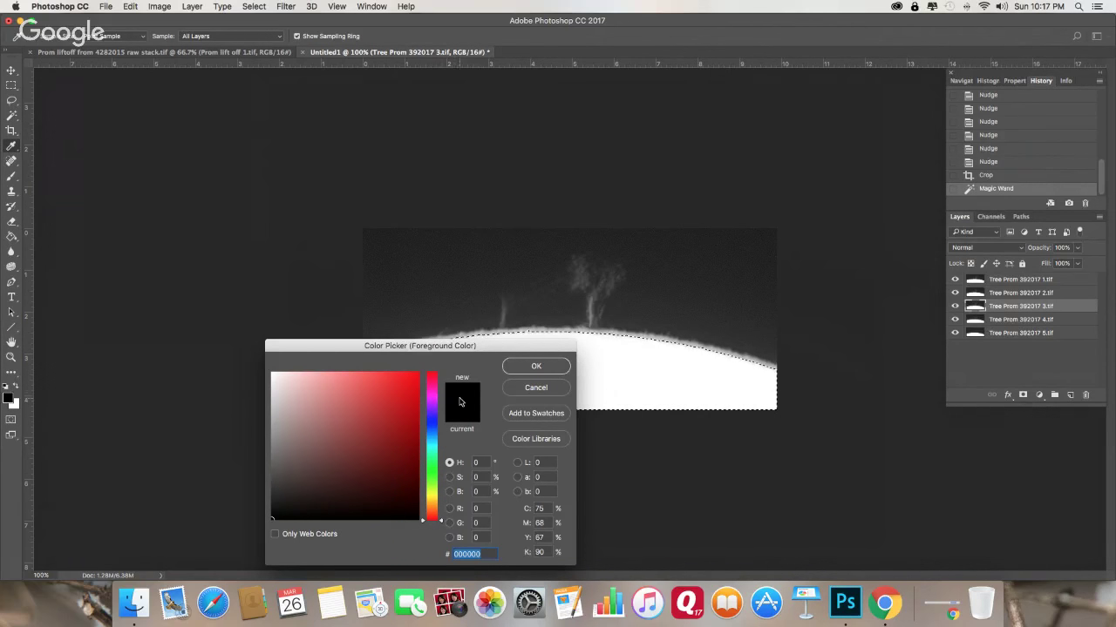
click(535, 367)
click(11, 115)
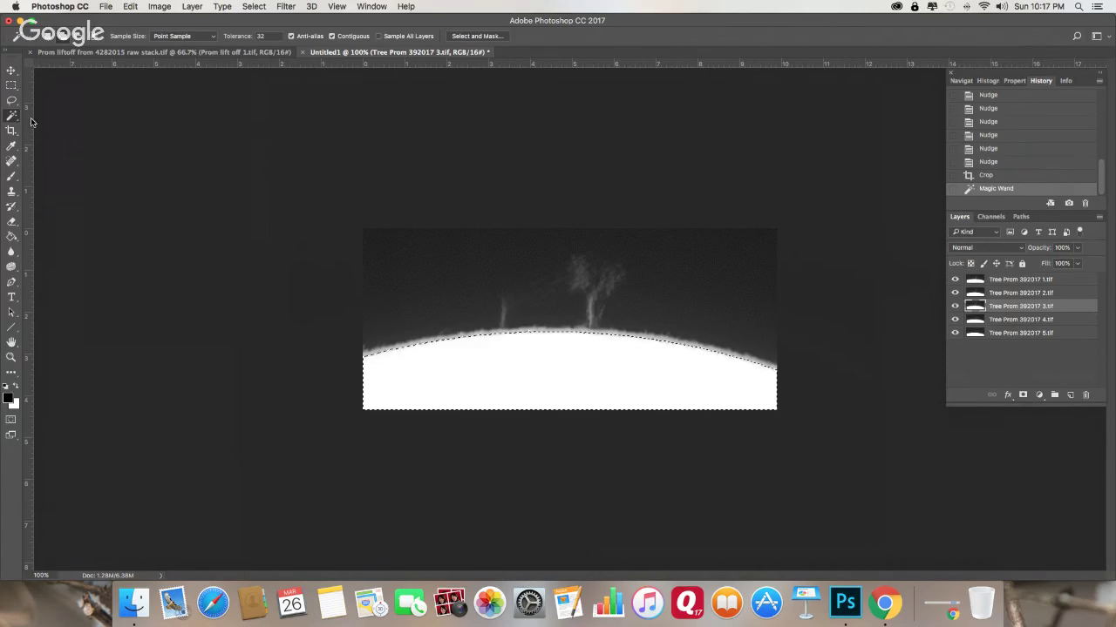
click(12, 238)
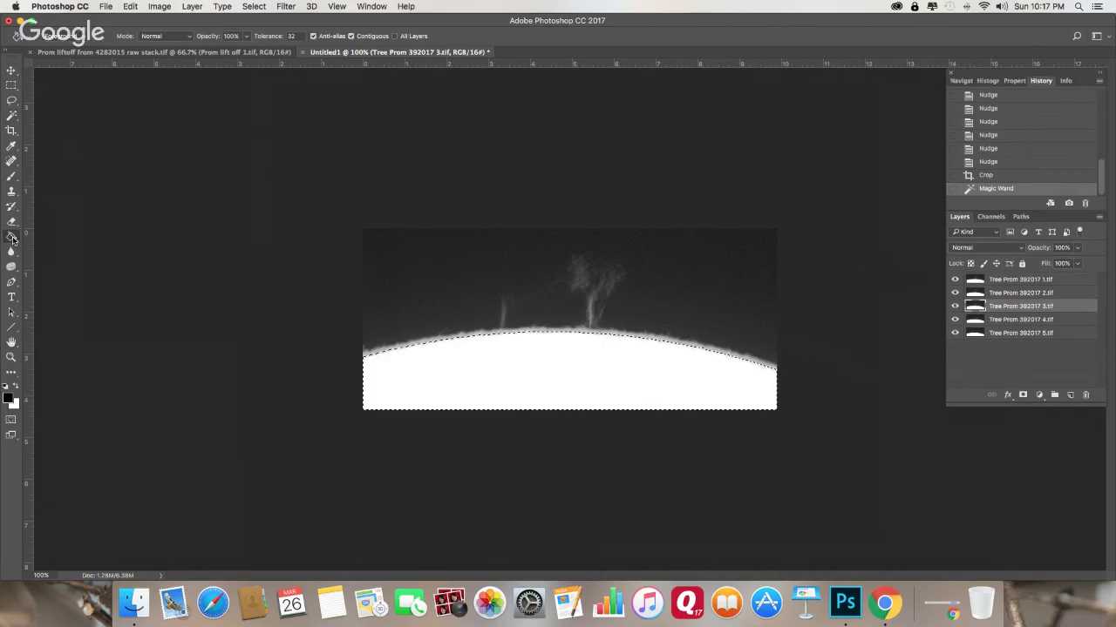
click(424, 358)
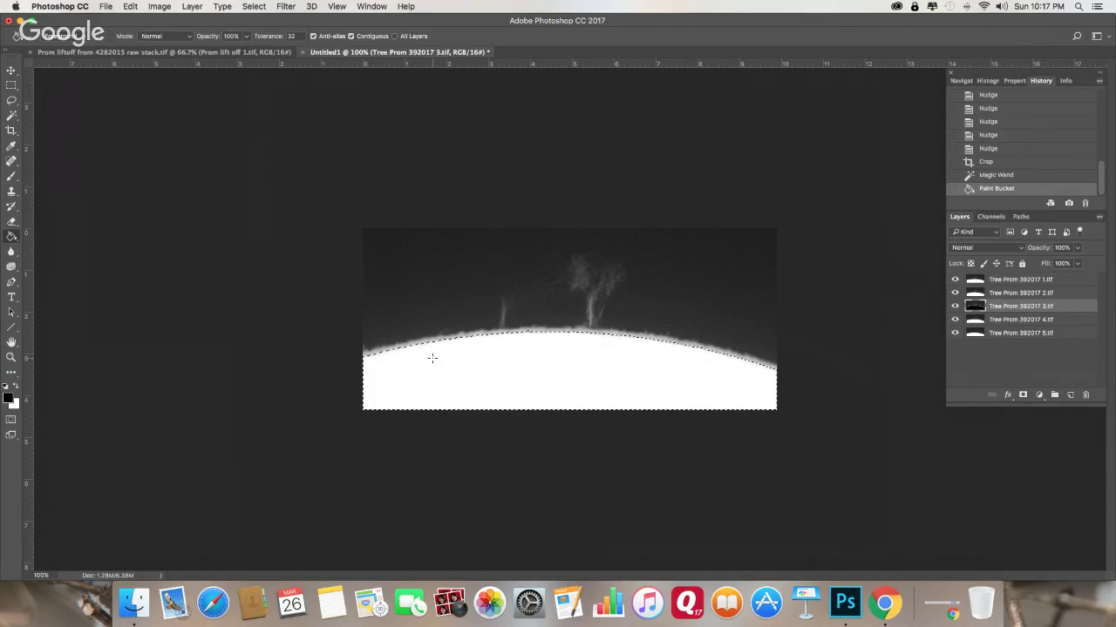
Step: Fill the selected solar disk with black on the Tree Prom 392017 1.tif and 2.tif layers using the Paint Bucket
click(979, 280)
click(628, 349)
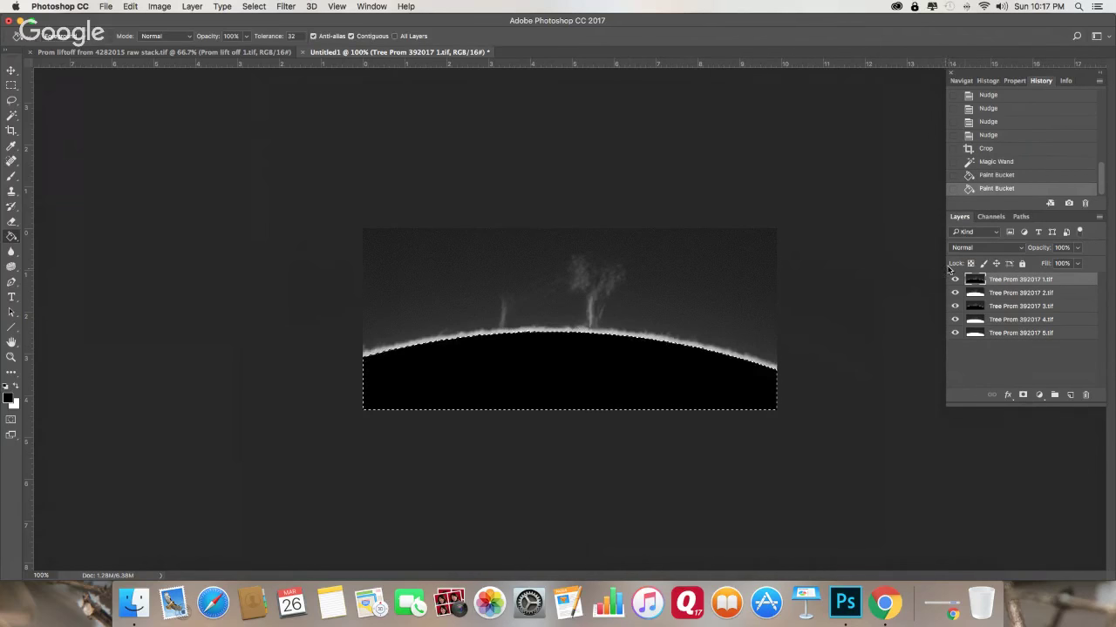
click(972, 294)
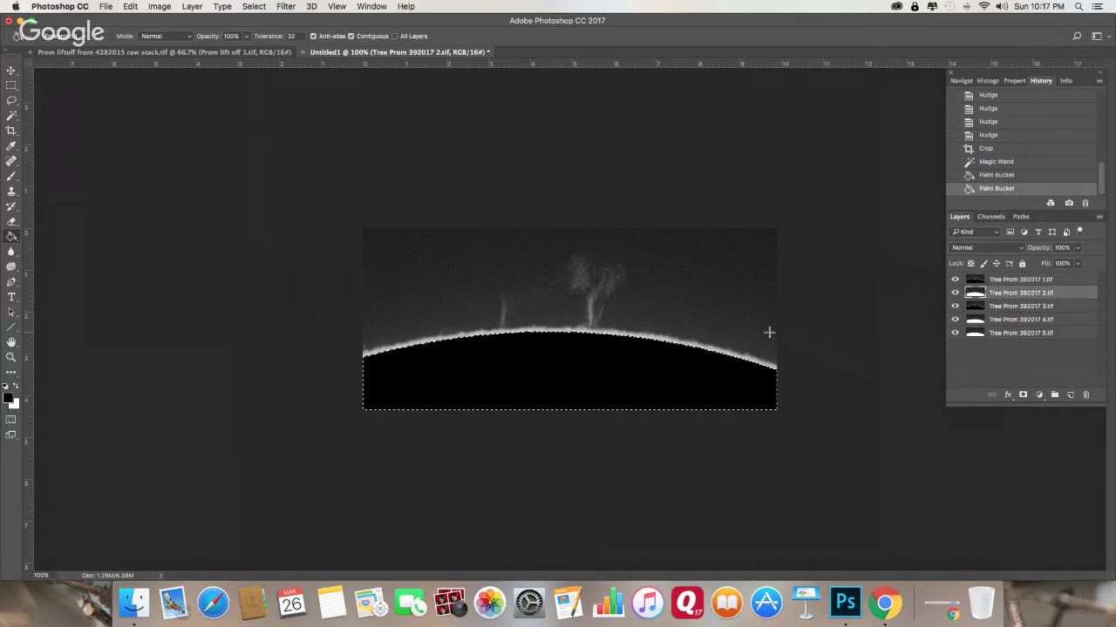
click(690, 353)
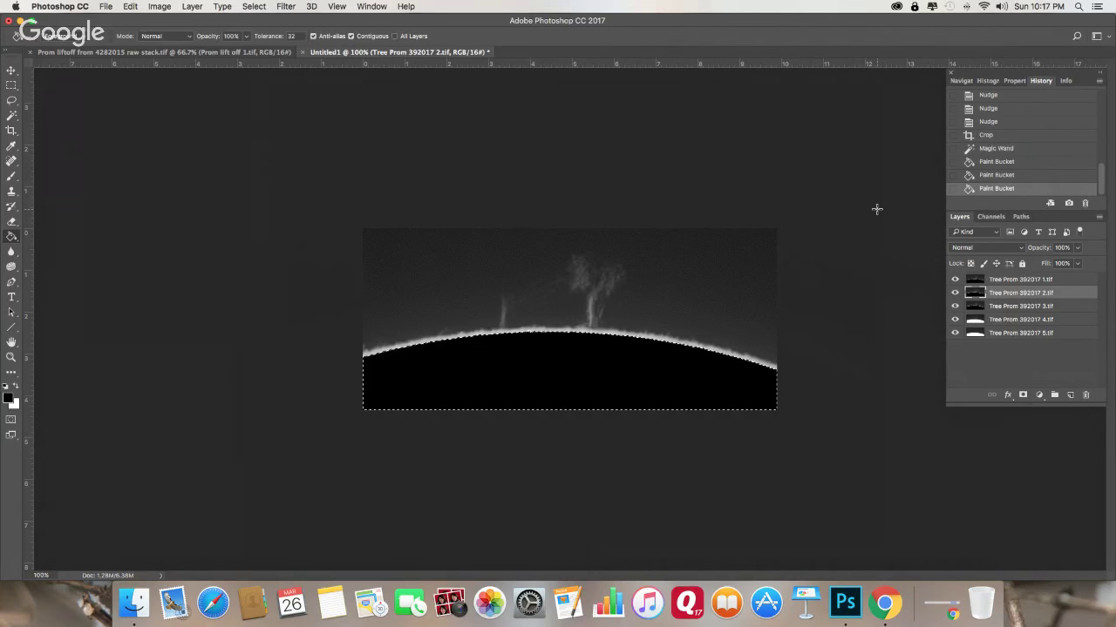
Step: Hide the selection edges and create a frame animation in the Timeline with one frame from each Tree Prom layer
key(super+h)
click(373, 7)
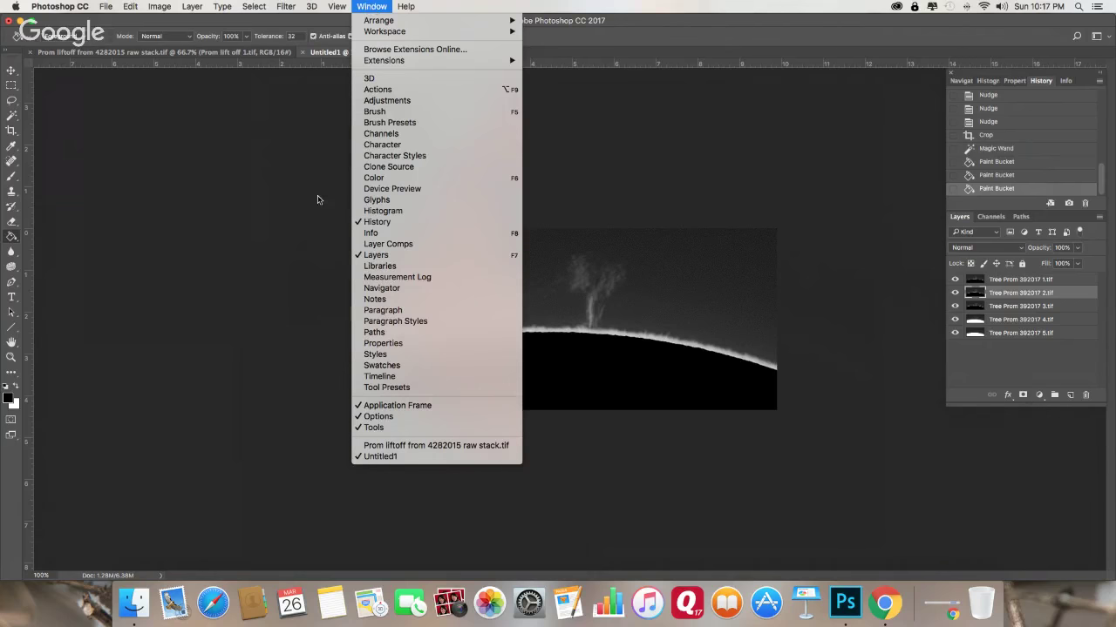
click(379, 377)
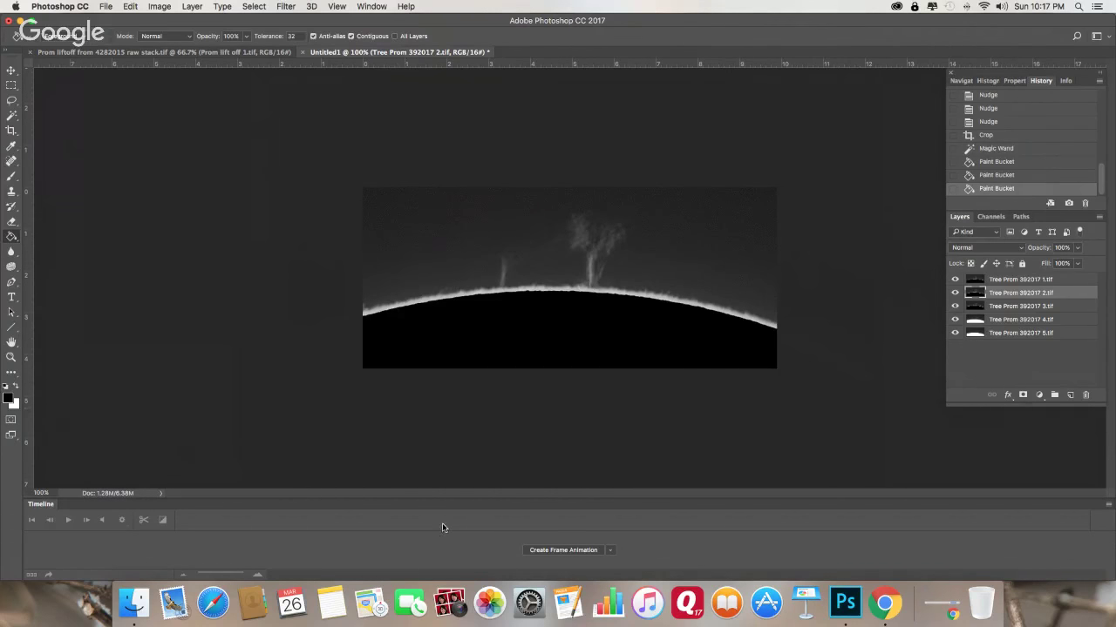
click(563, 550)
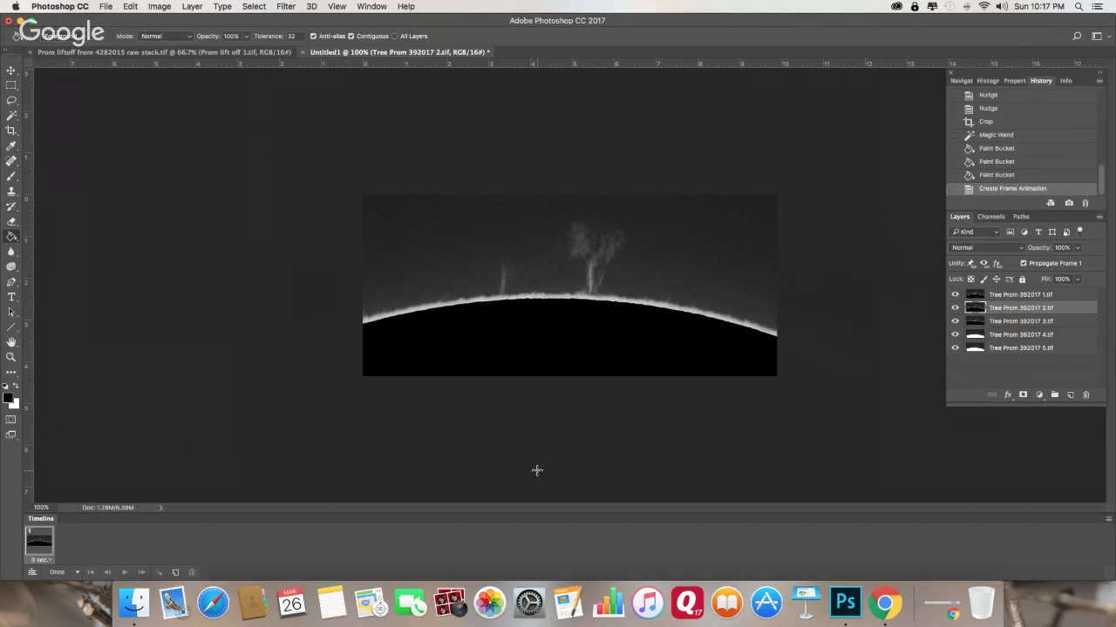
click(1110, 522)
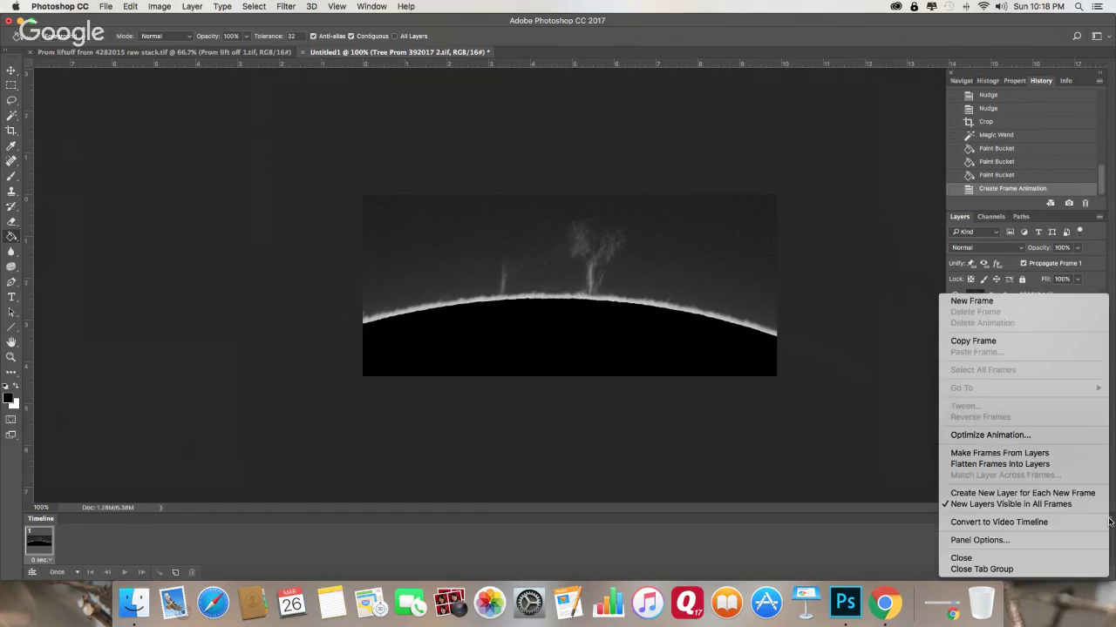
click(1015, 454)
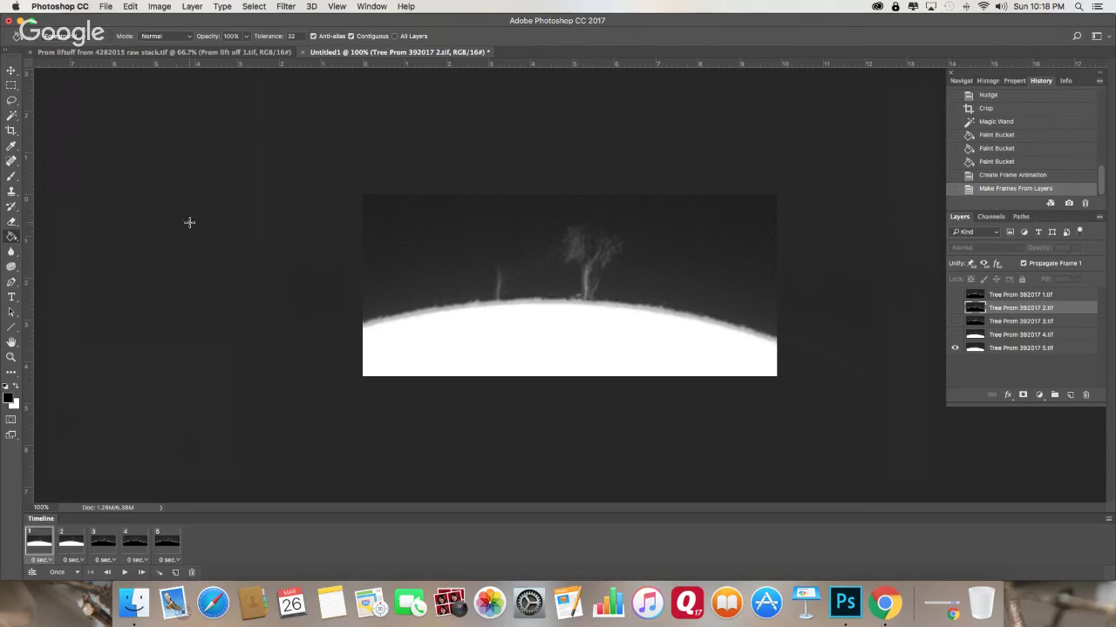
Step: Make animation frames from the layers of Prom liftoff from 4282015 raw stack.tif and play them back
click(174, 53)
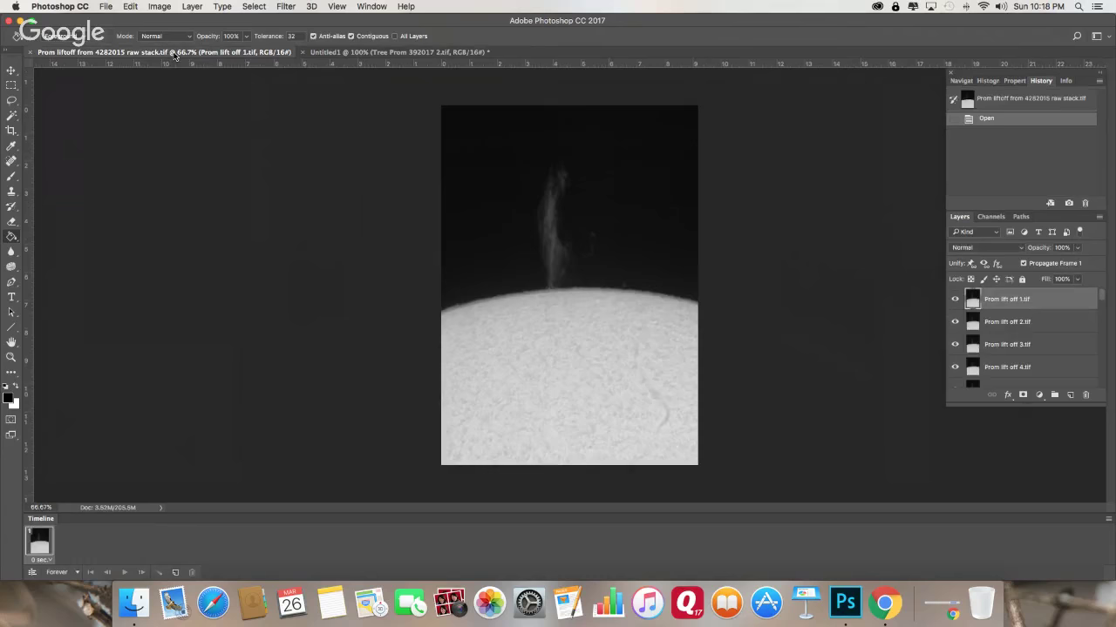
click(1109, 520)
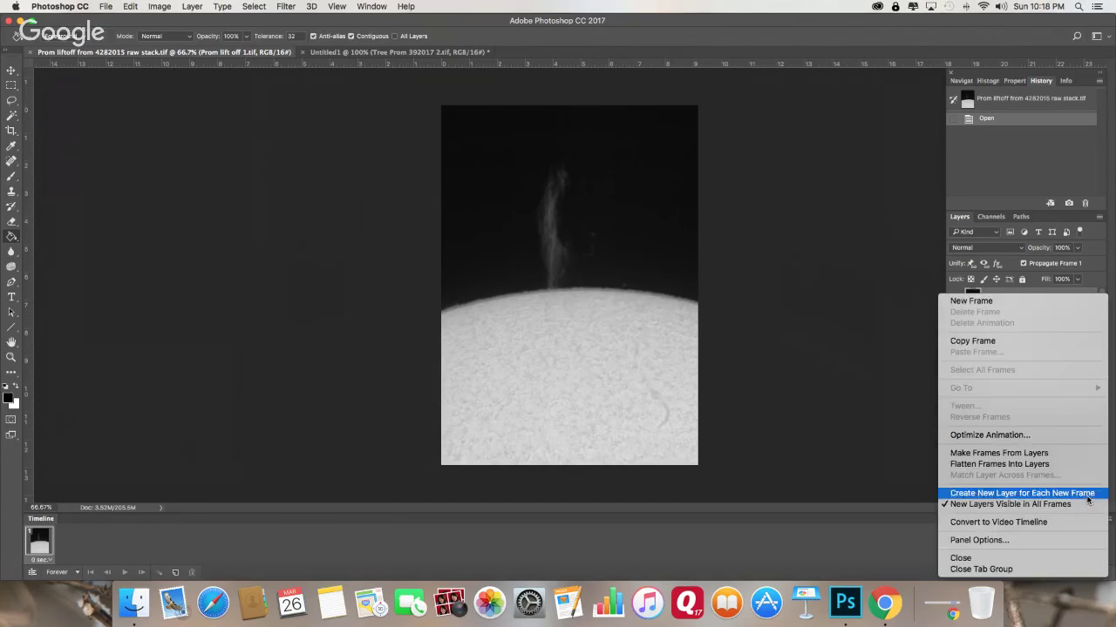
click(999, 453)
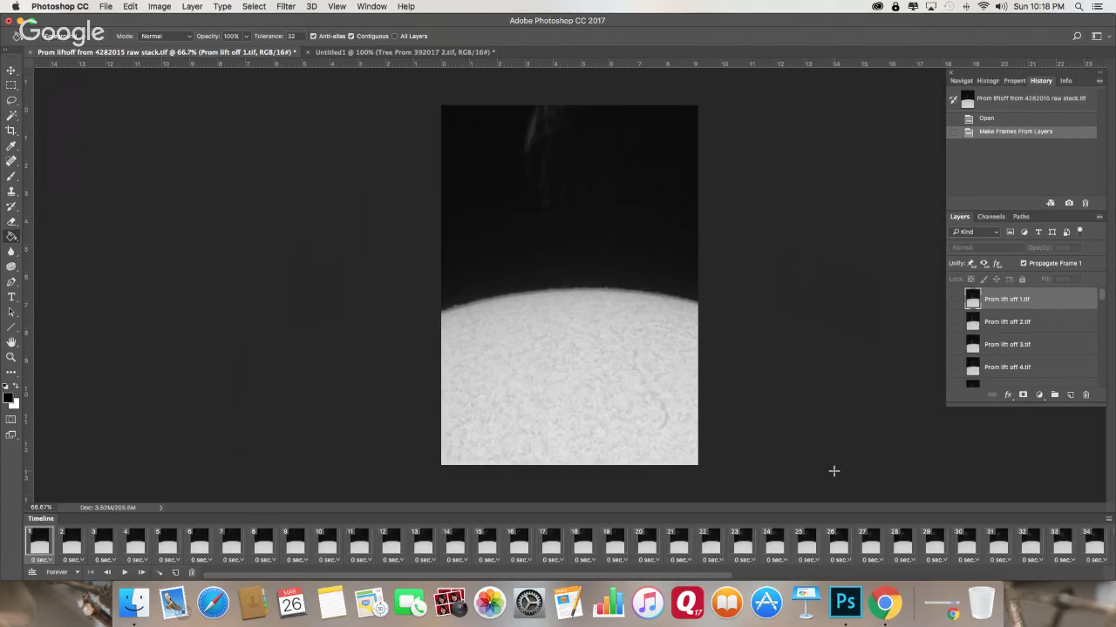
click(124, 573)
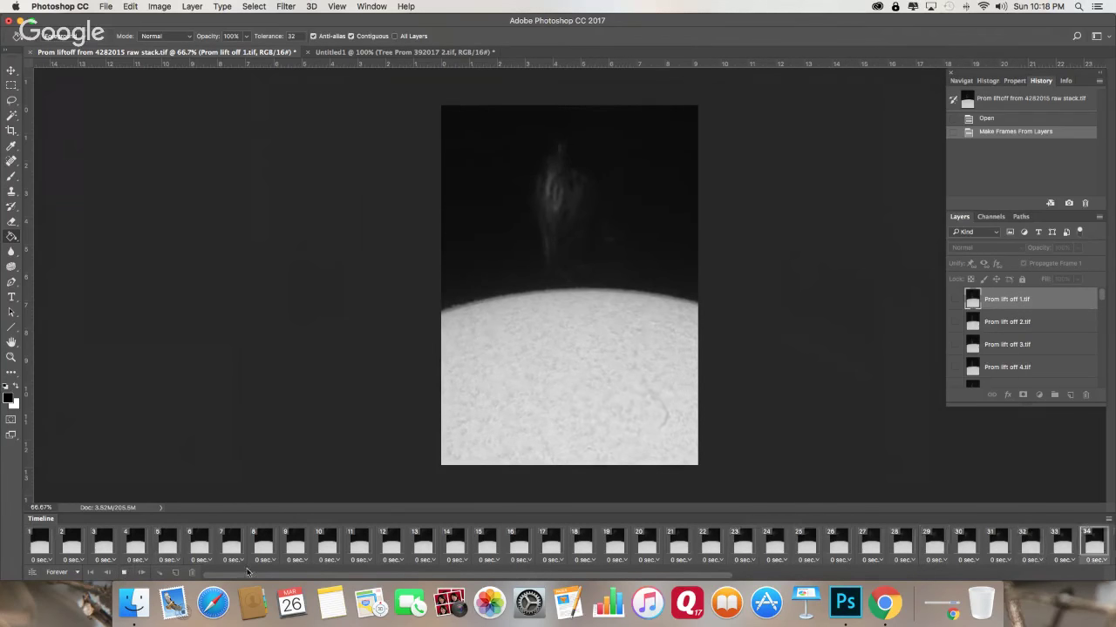
click(124, 573)
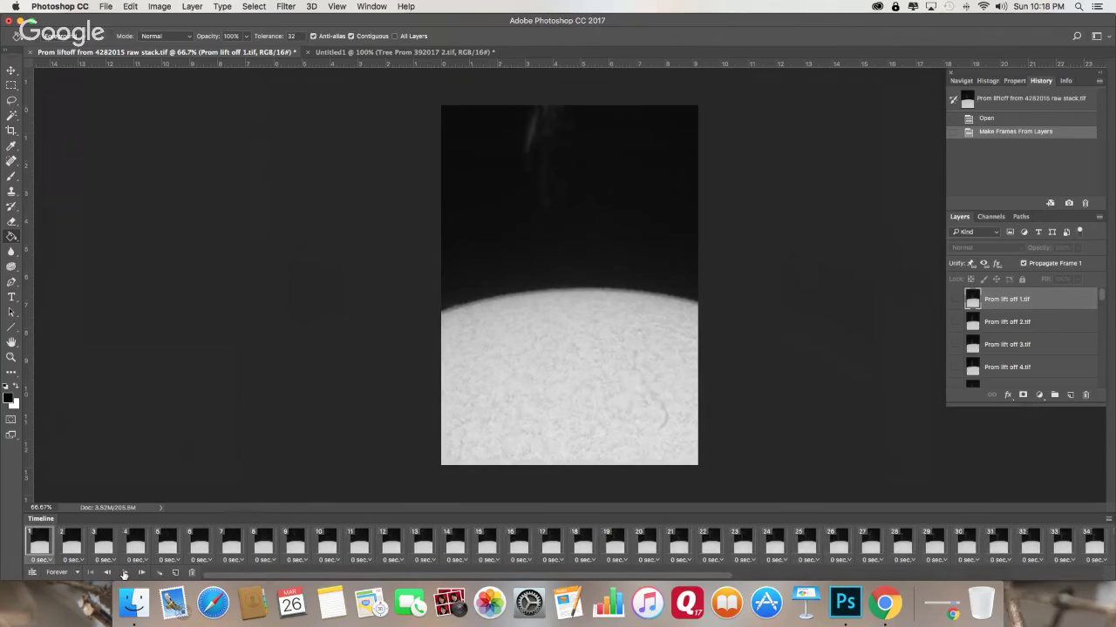
Step: Reverse the order of the prominence liftoff frames and play the animation again
click(1109, 523)
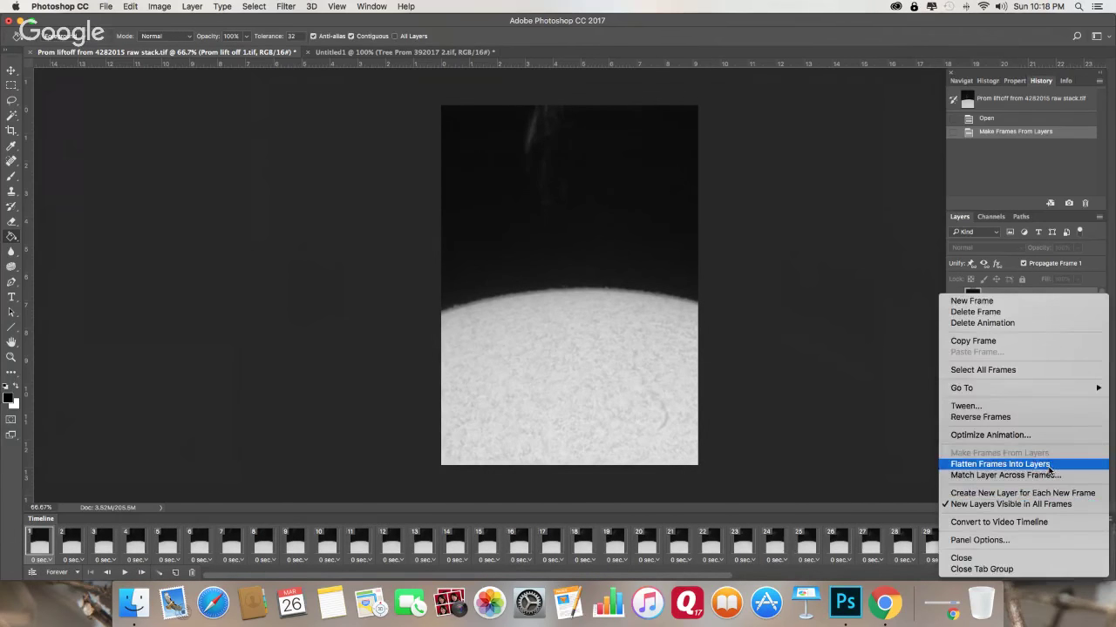
click(1002, 419)
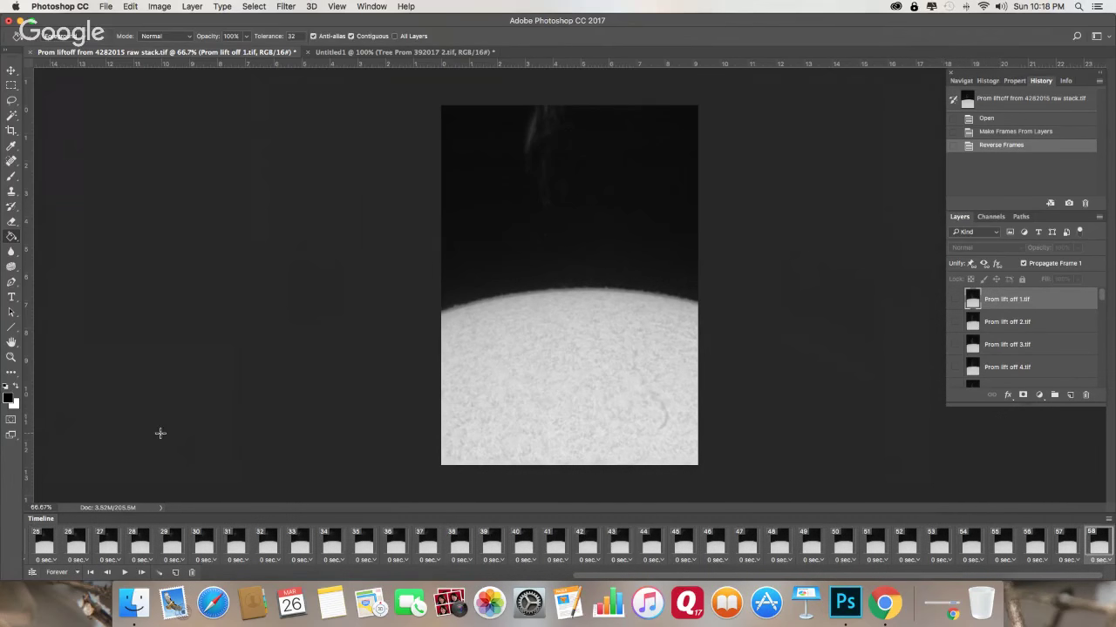
click(124, 571)
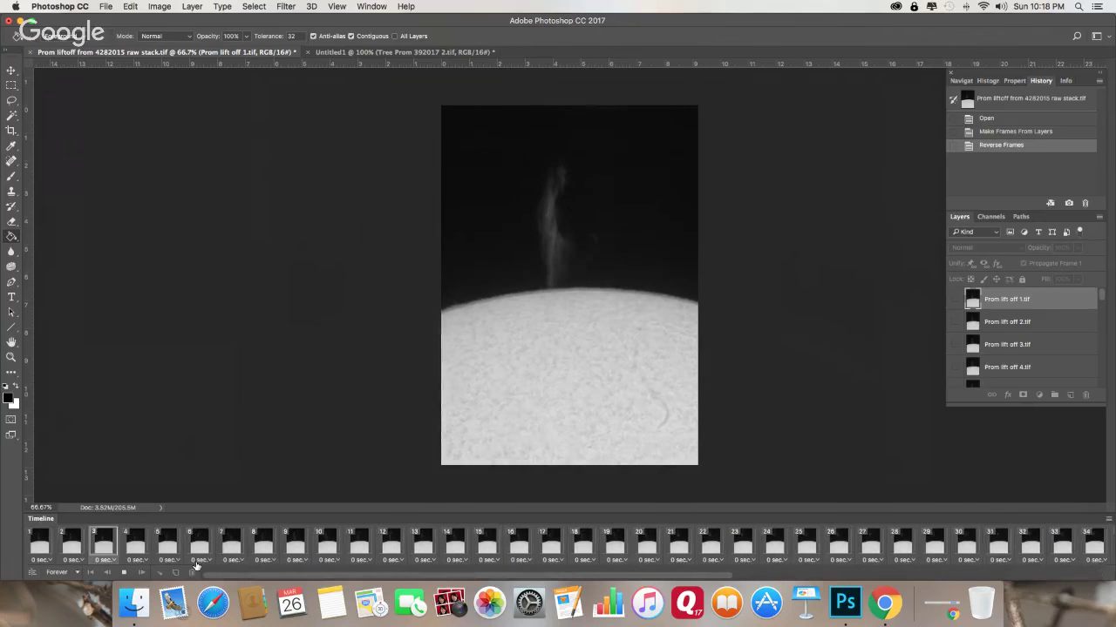
click(123, 572)
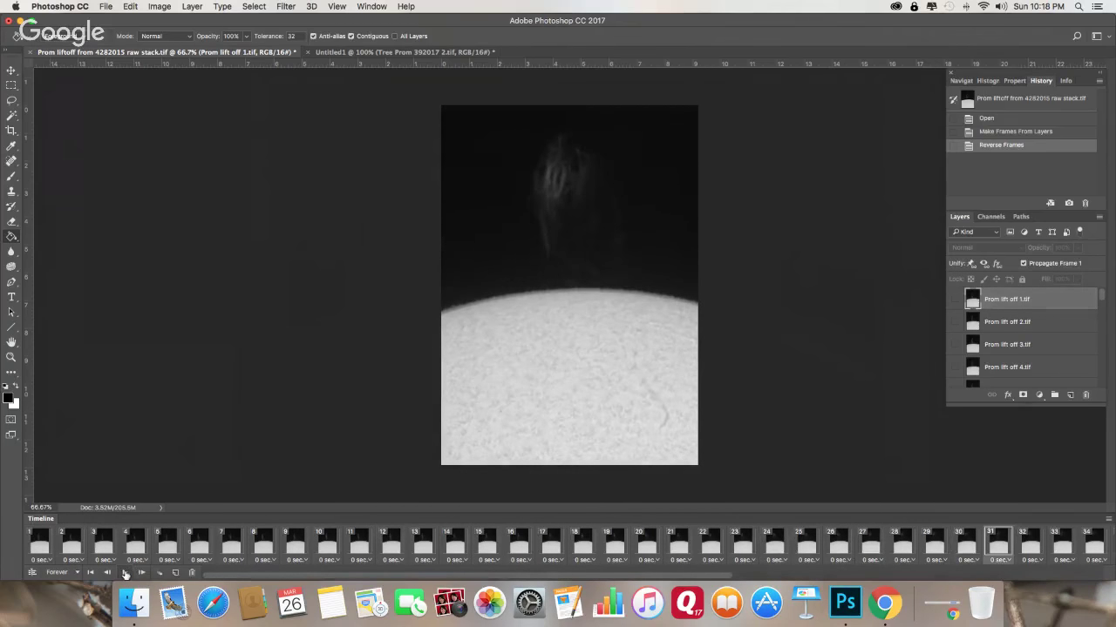
Step: View the available delay times for frame 8 of the liftoff animation without changing the delay
click(261, 561)
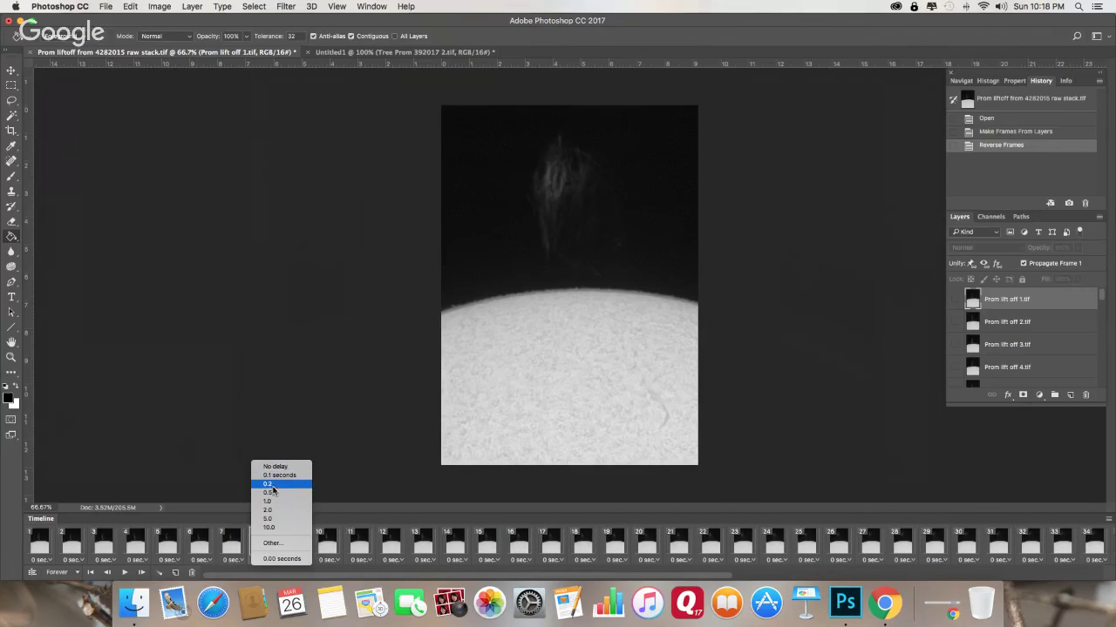
click(188, 442)
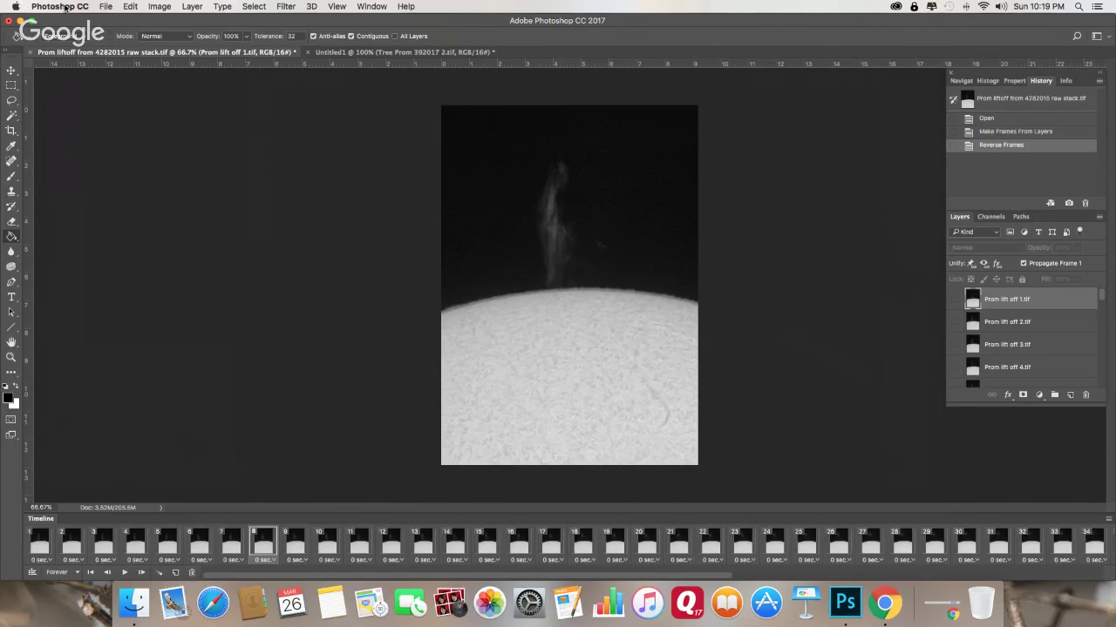
Step: Preview the liftoff animation as a GIF in Save for Web (Legacy), and leave without saving
click(104, 7)
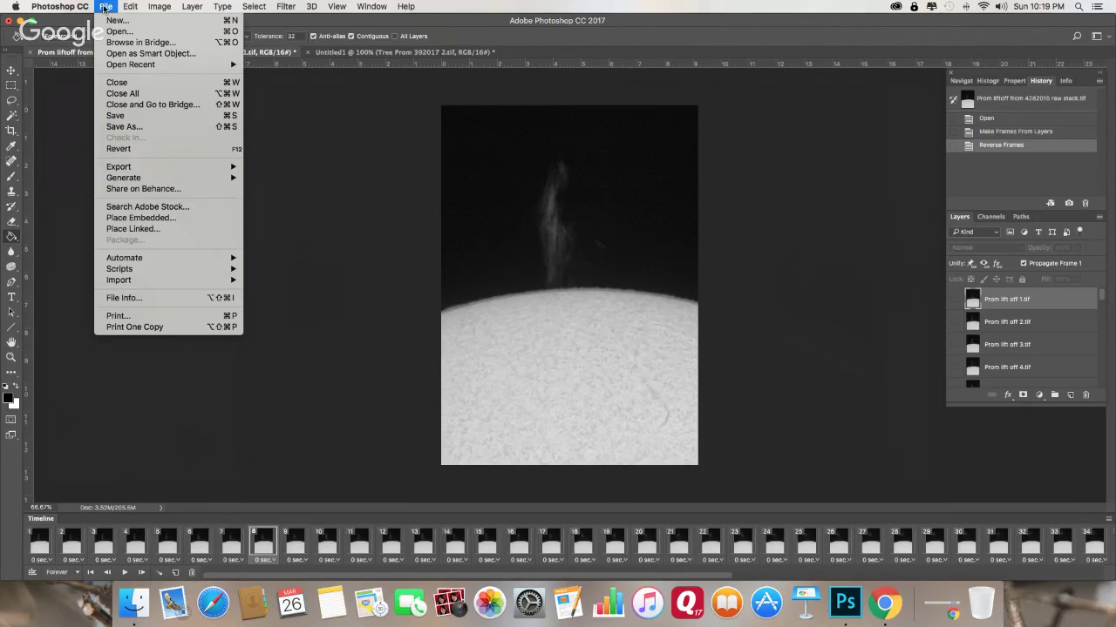
mouse_move(127, 168)
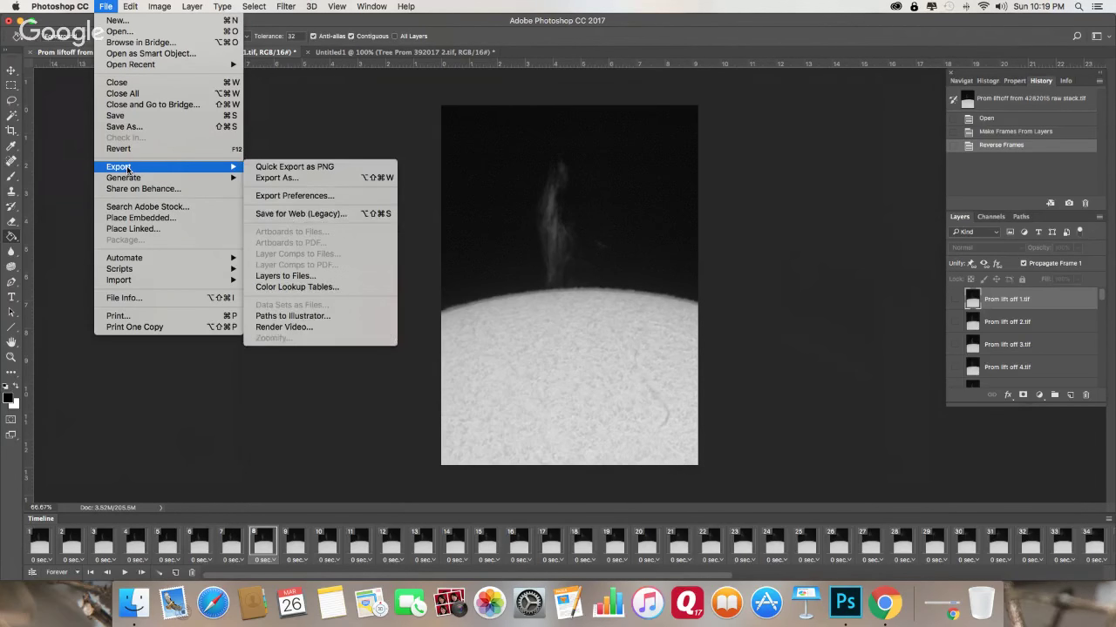
click(290, 214)
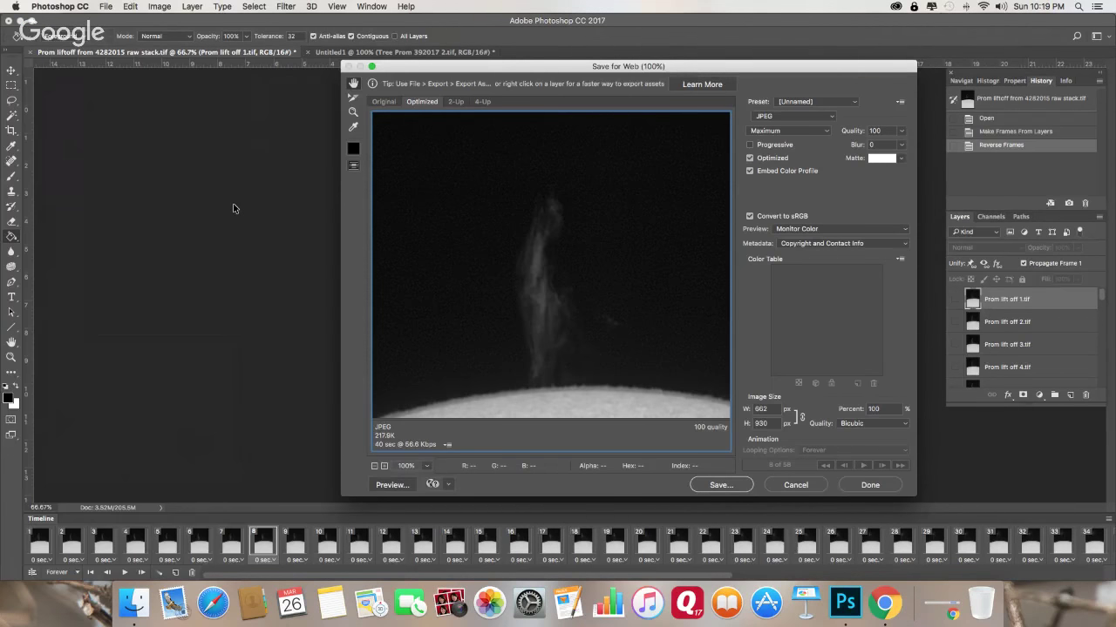
click(830, 120)
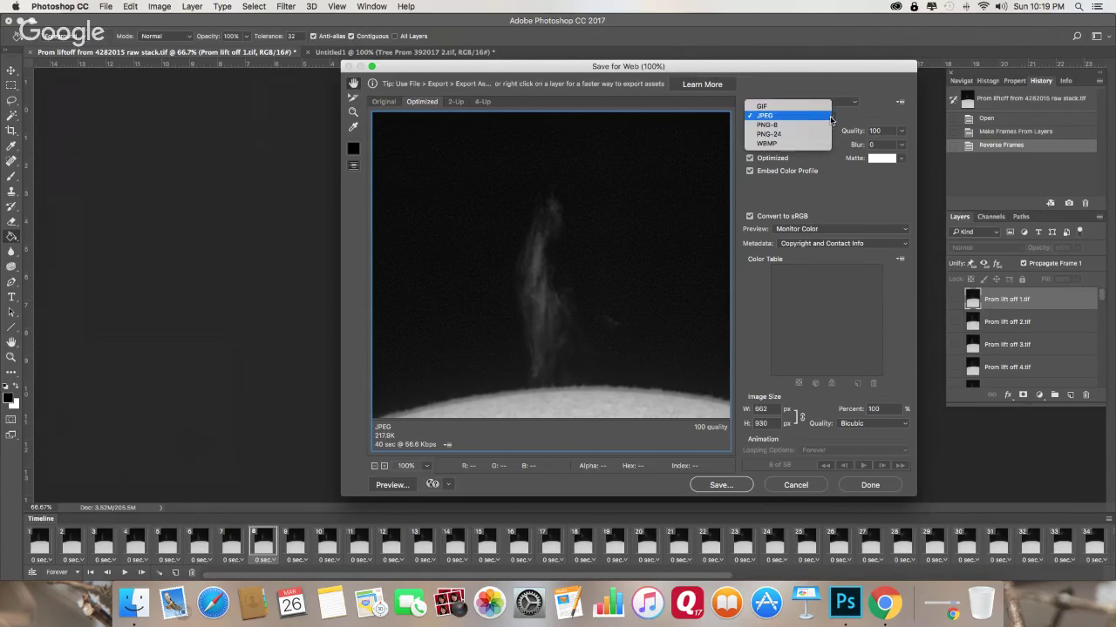
click(769, 112)
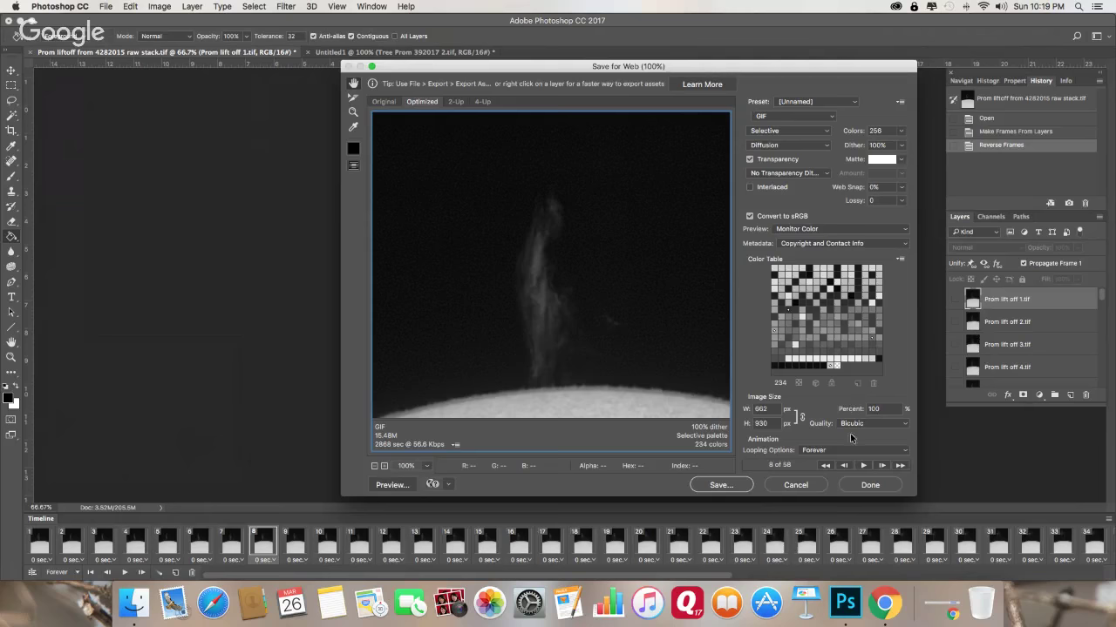
click(864, 466)
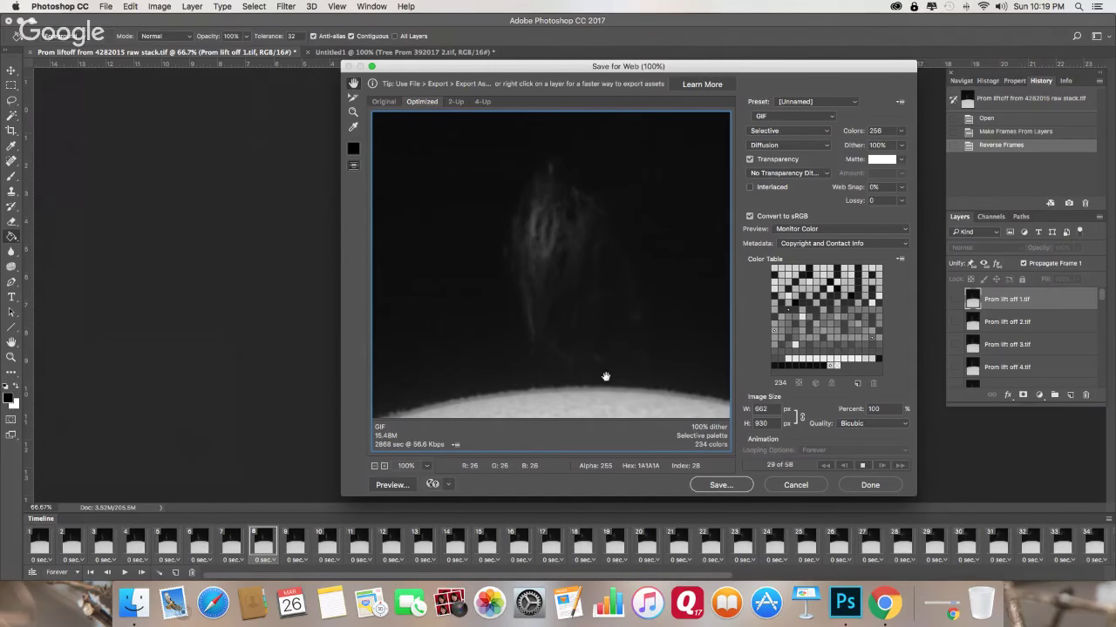
click(797, 486)
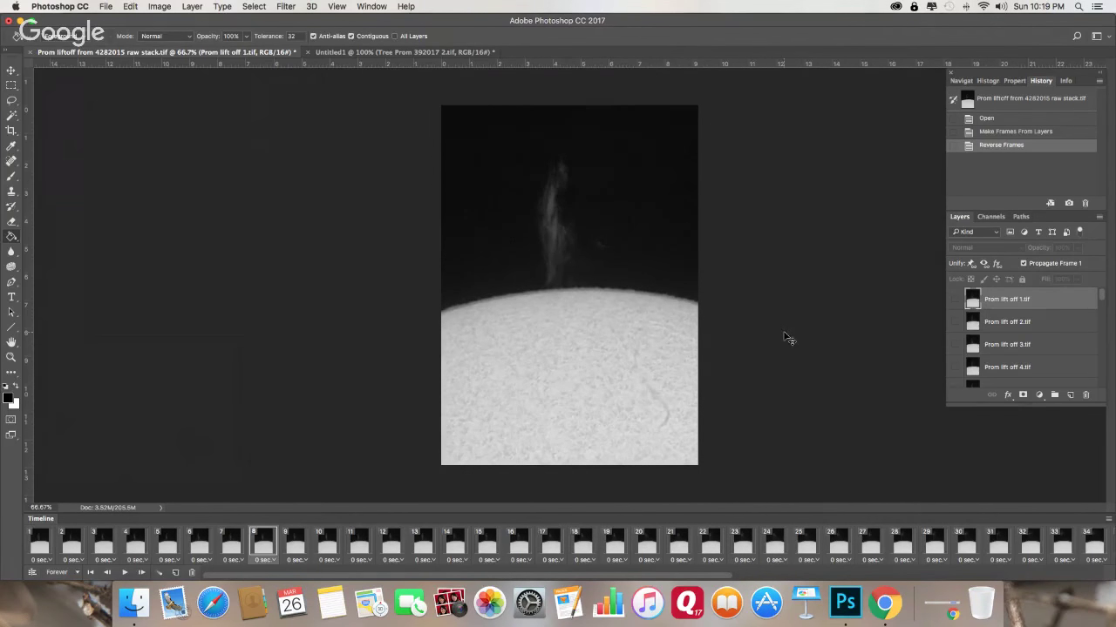
Step: Hide the Timeline in the liftoff document after glancing at the GIF Animator screen
key(super+Tab)
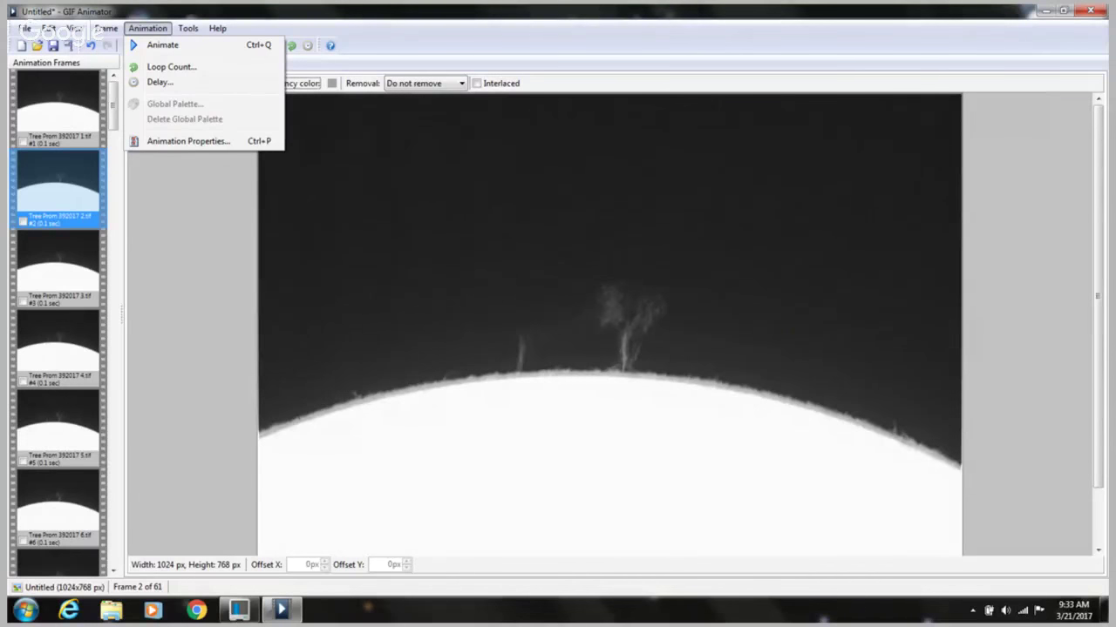
key(super+Tab)
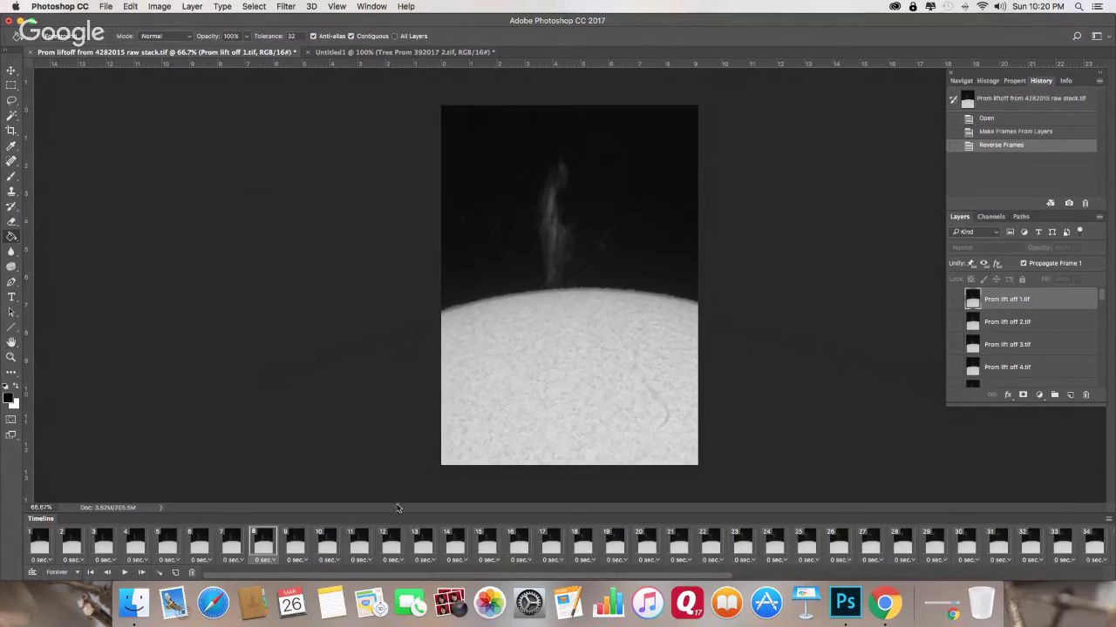
click(371, 6)
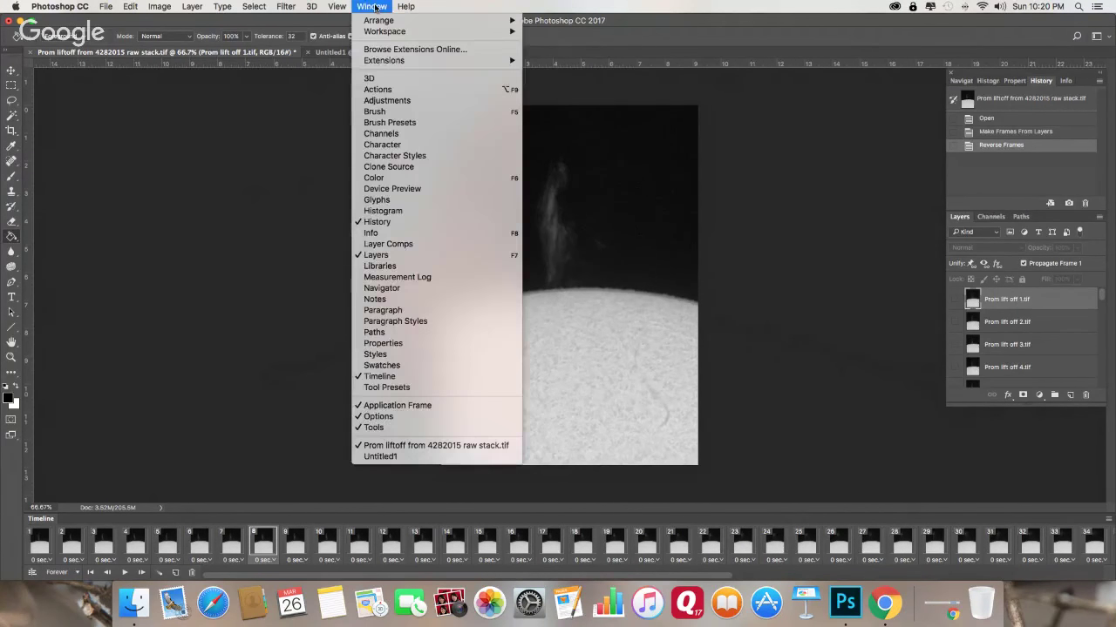
click(380, 377)
Step: Look over the script commands with the Untitled1 document active, and switch to the GIF Animator screen
click(112, 7)
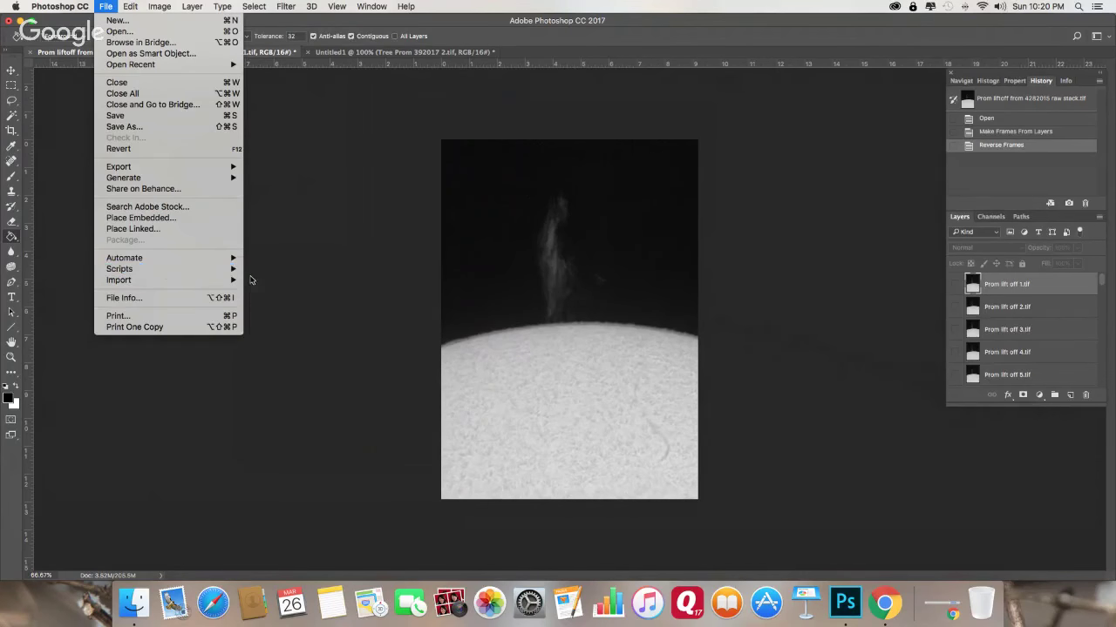
mouse_move(232, 261)
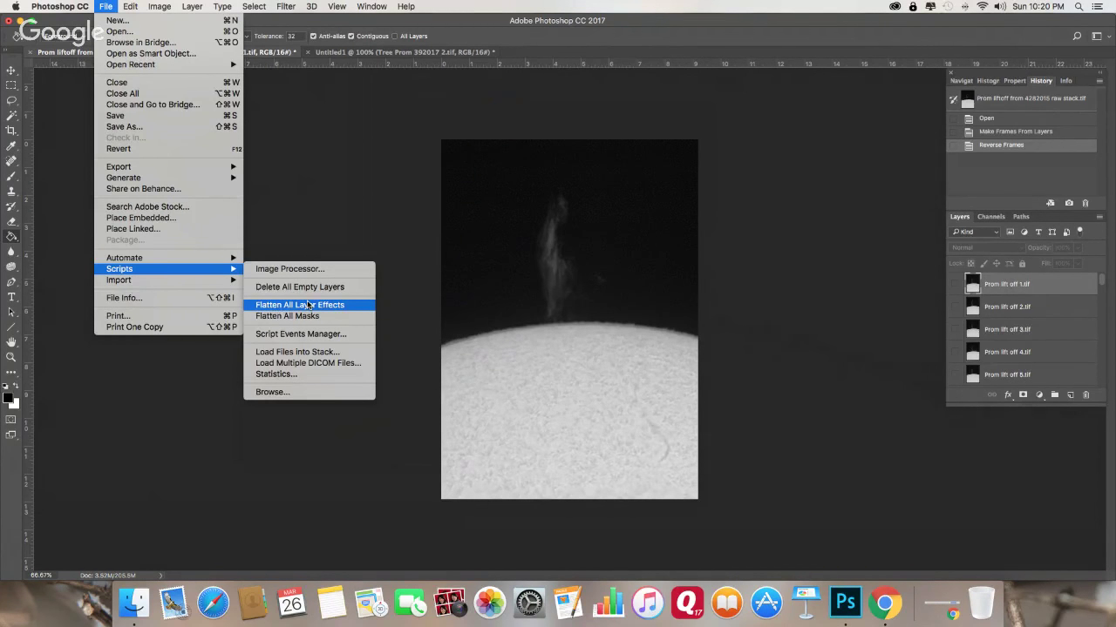
click(372, 123)
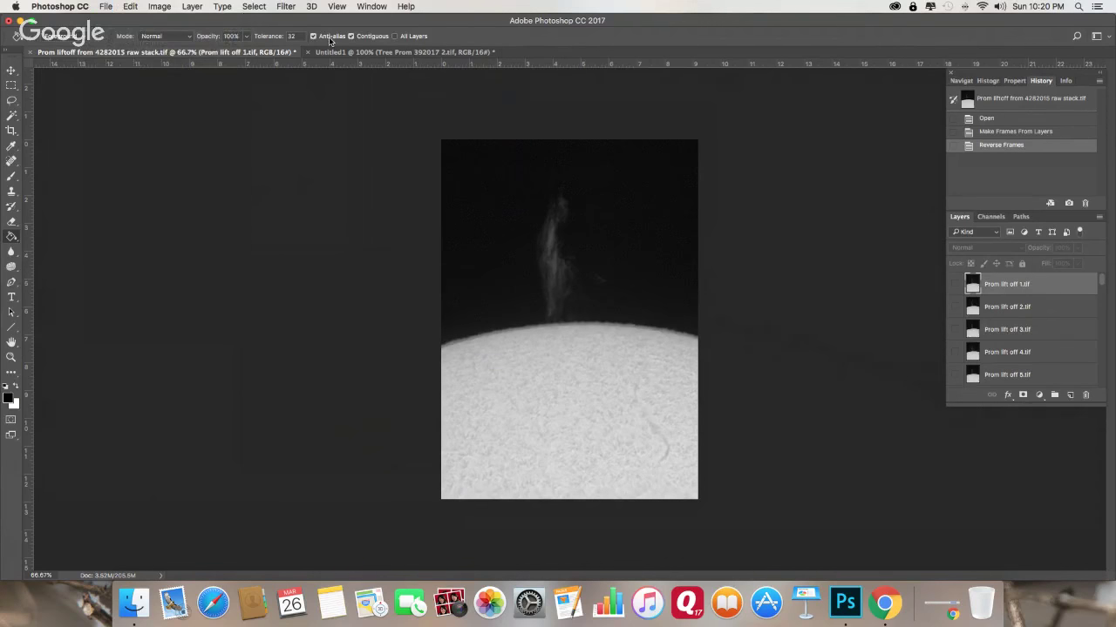
click(334, 52)
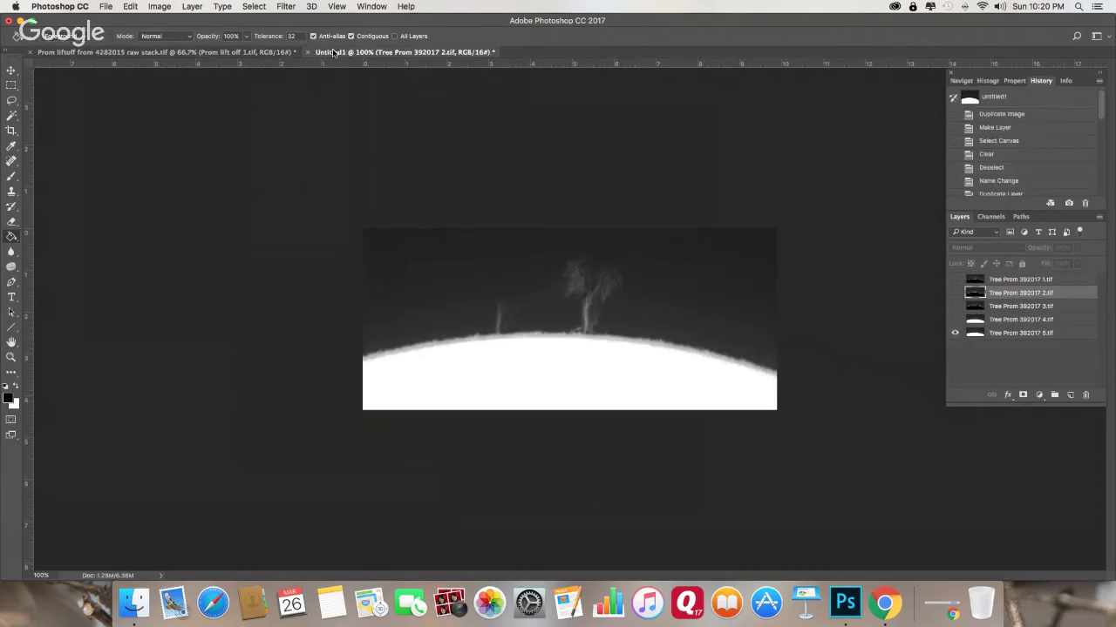
click(106, 7)
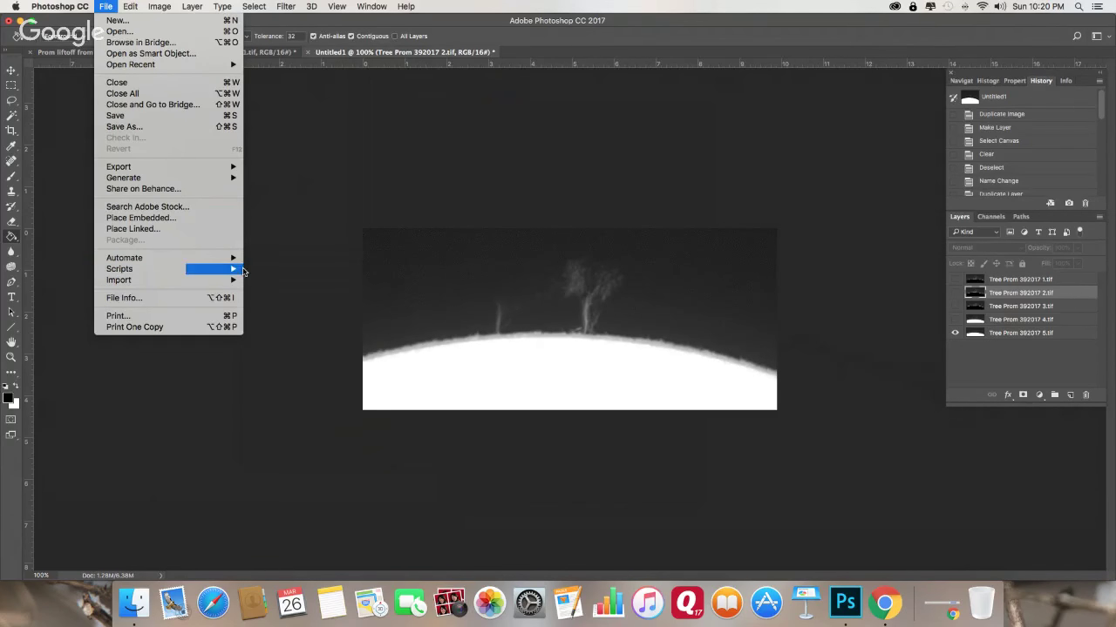
mouse_move(244, 272)
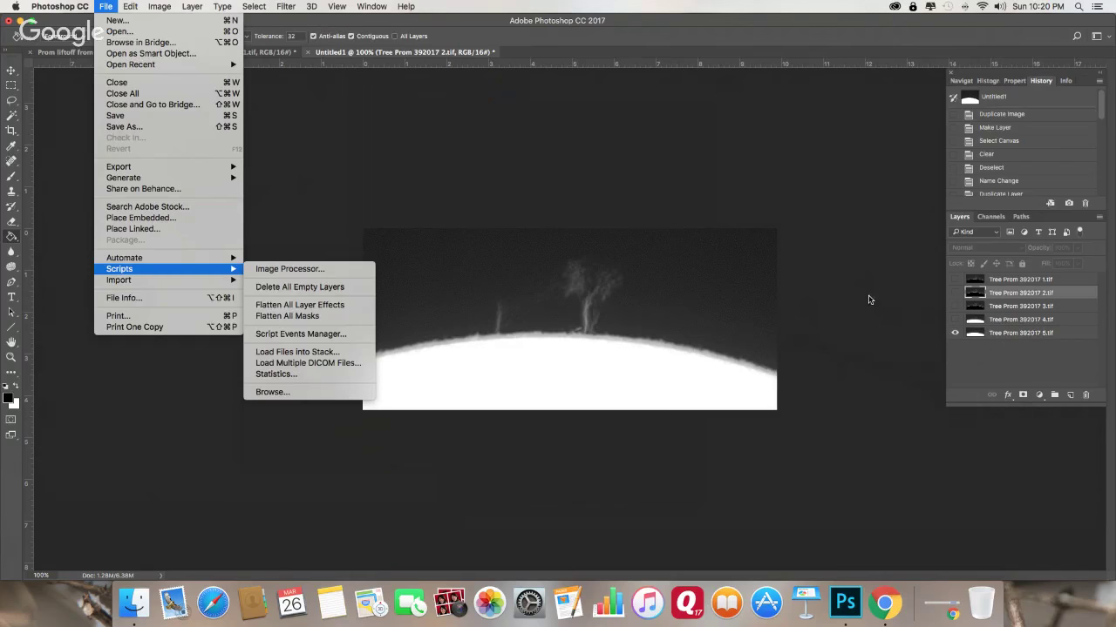
key(super+Tab)
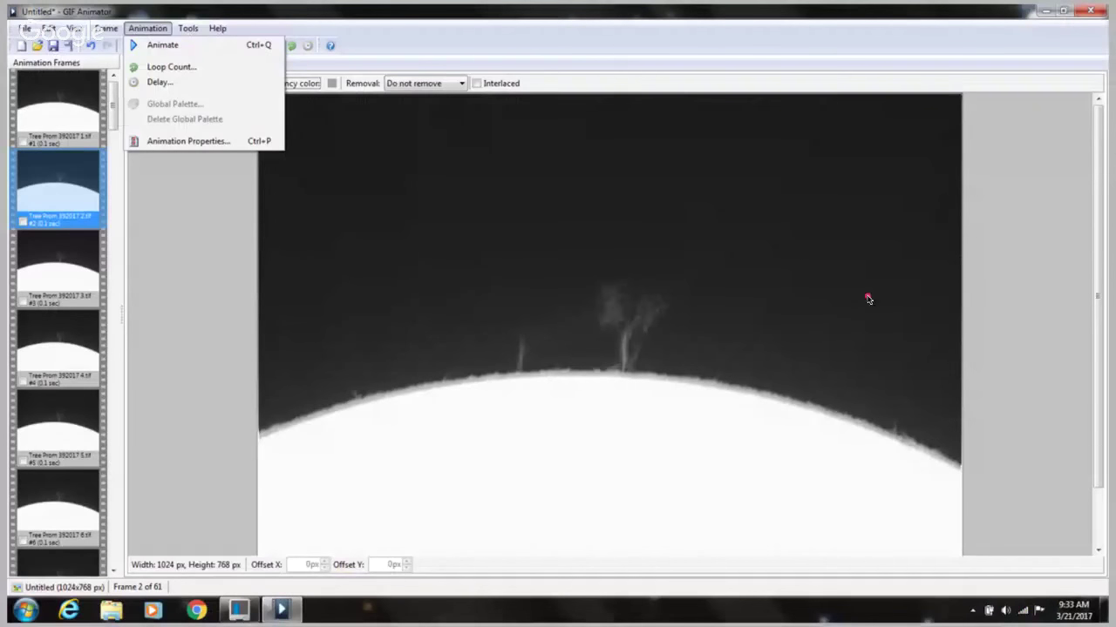